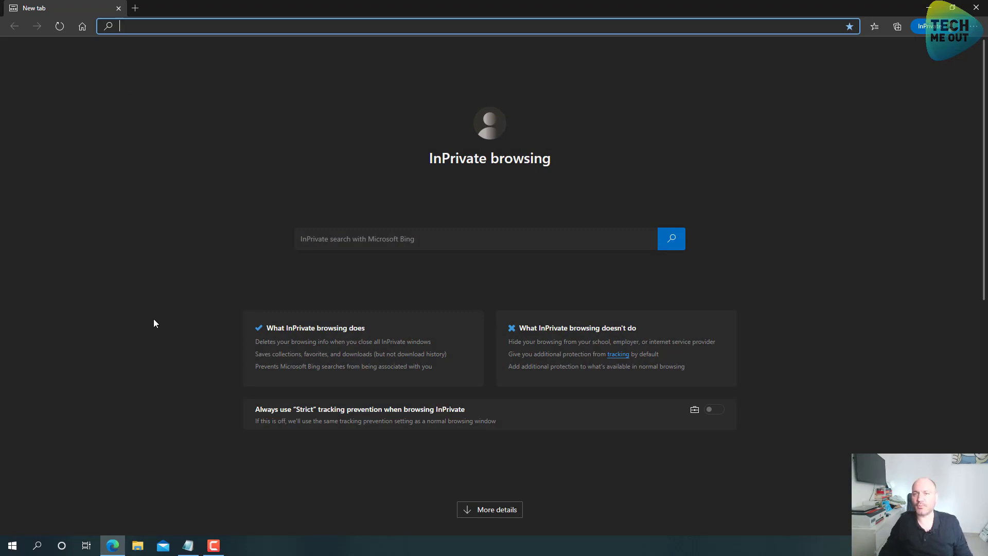
# Search the web for 'udm firmware upgrade'
pyautogui.write('u')
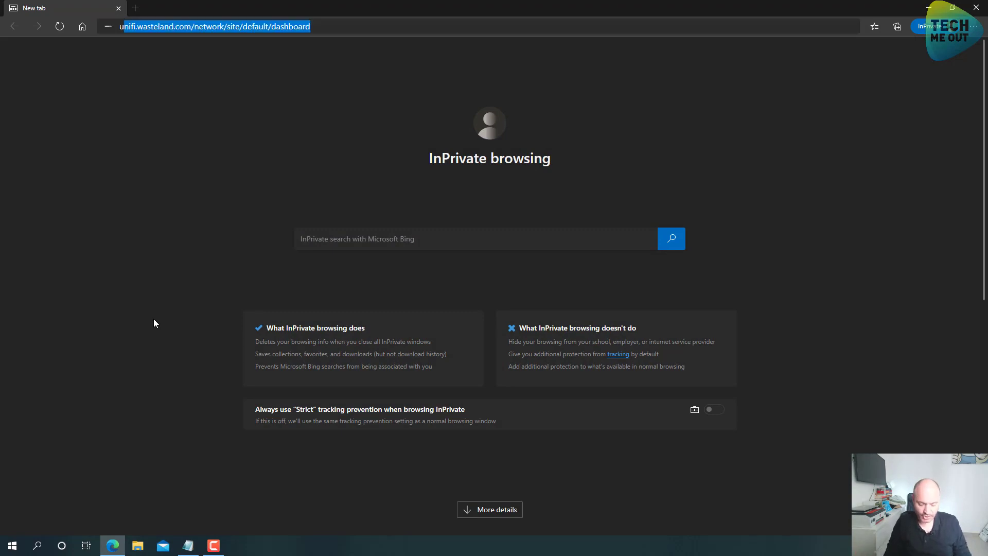
pyautogui.write('dm firm')
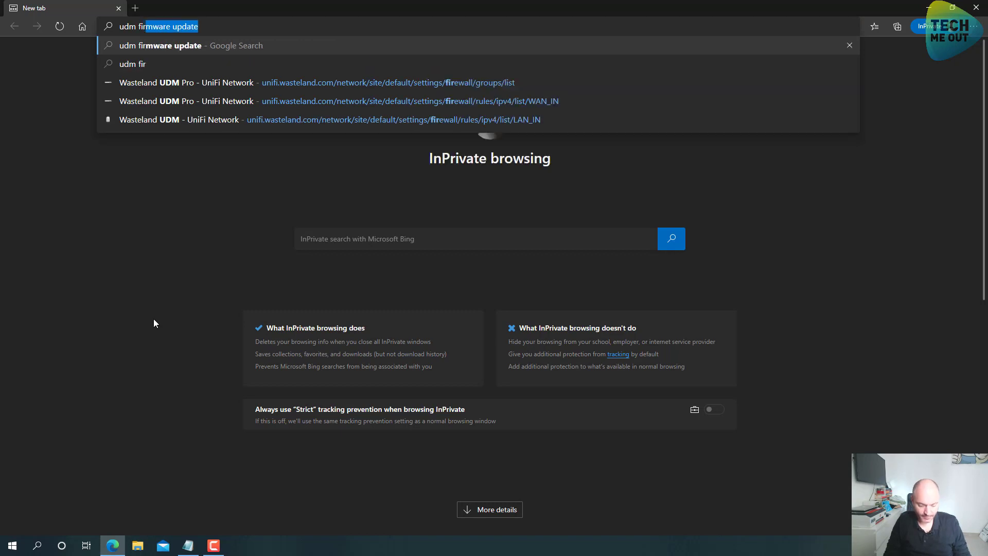
pyautogui.press('BackSpace')
pyautogui.write('rmwar')
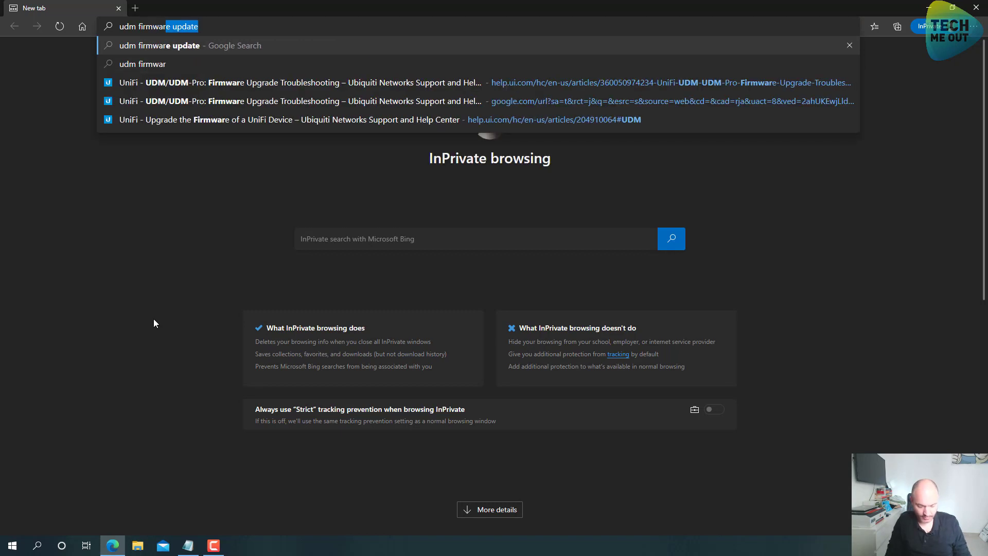
pyautogui.write('e upgrade')
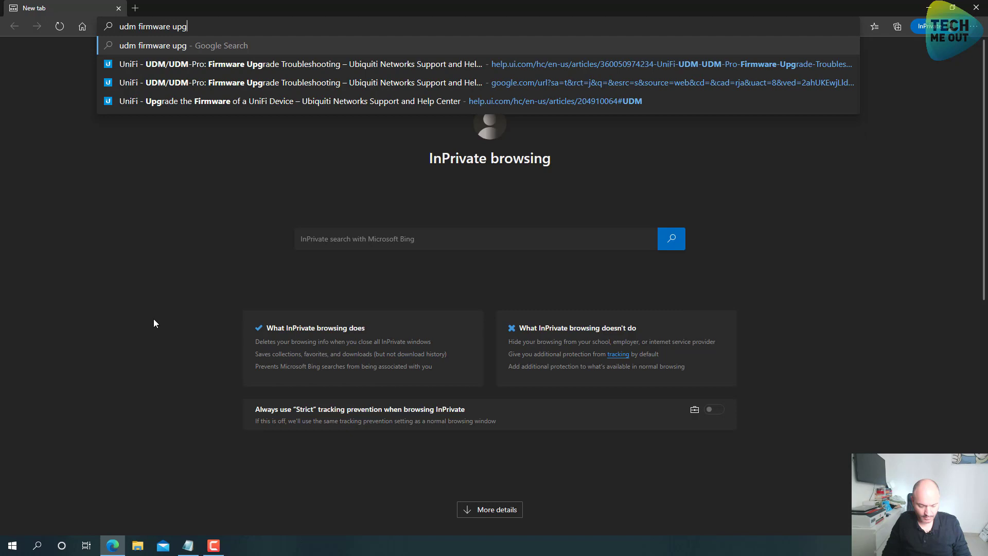
pyautogui.press('Return')
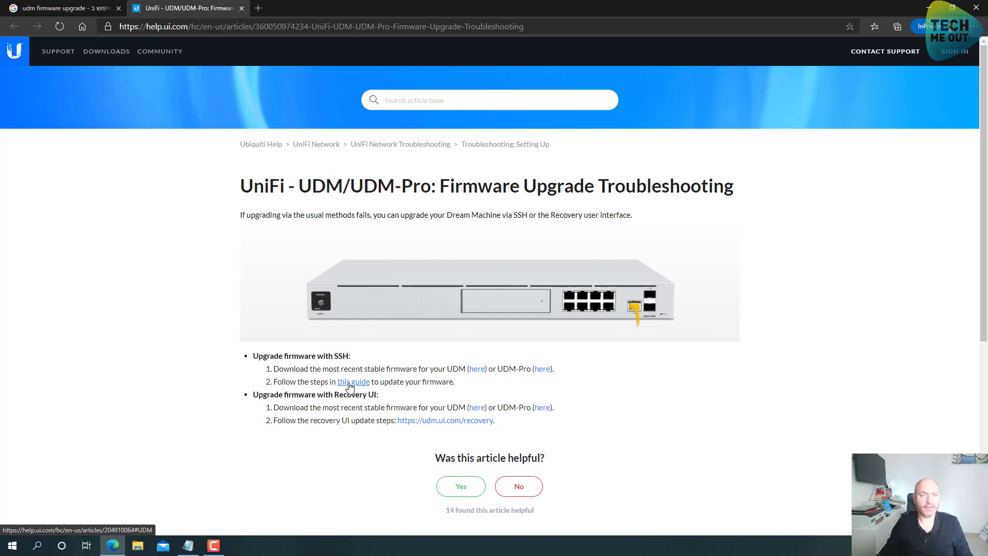
# Open the SSH firmware upgrade guide and select its full ubnt-upgrade command line
pyautogui.click(349, 383)
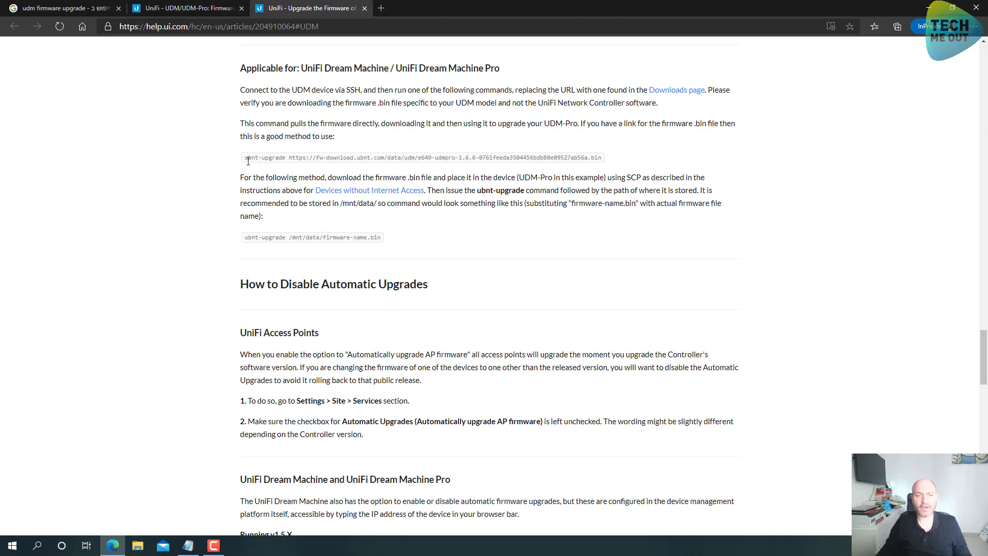
pyautogui.moveTo(245, 160); pyautogui.dragTo(601, 158)
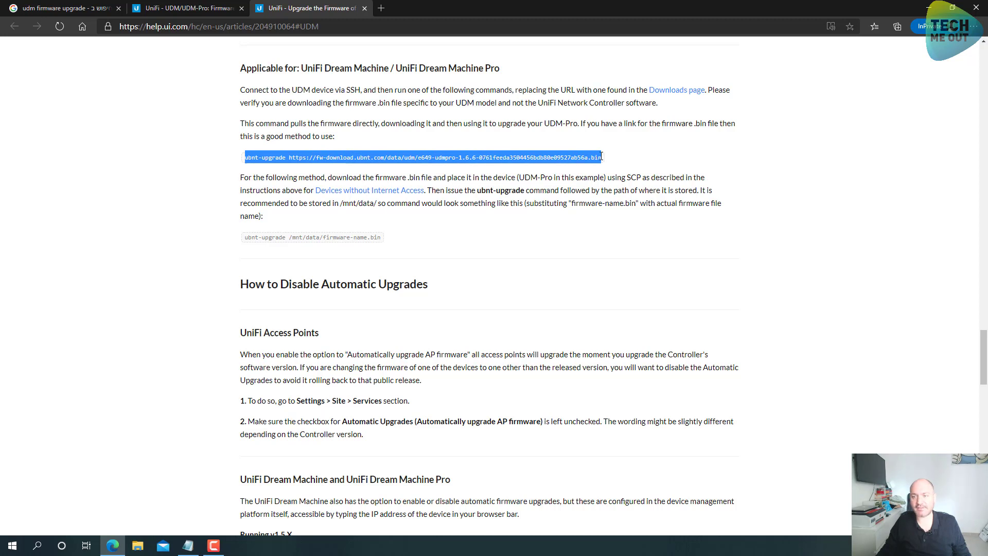
pyautogui.click(583, 159)
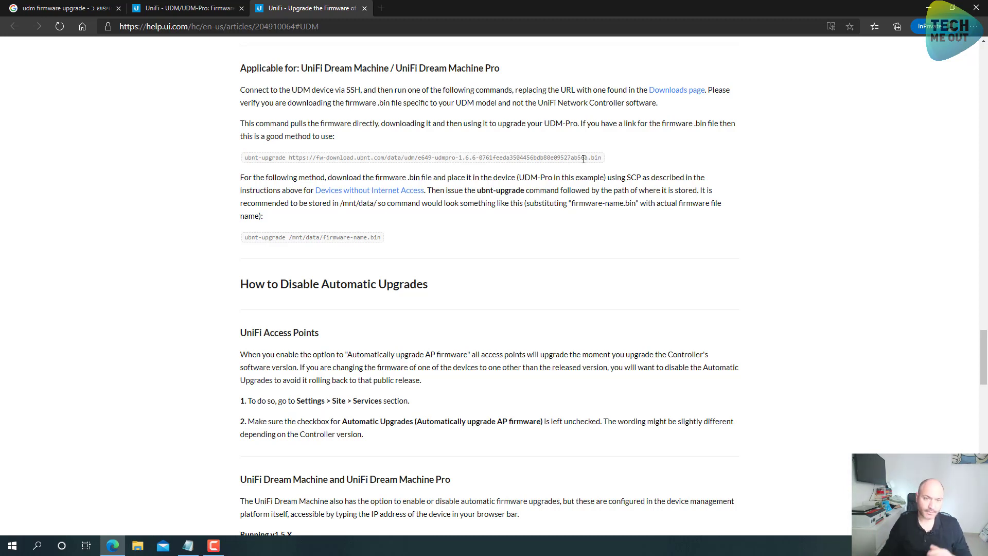
pyautogui.tripleClick(252, 156)
pyautogui.hotkey('ctrl', 'c')
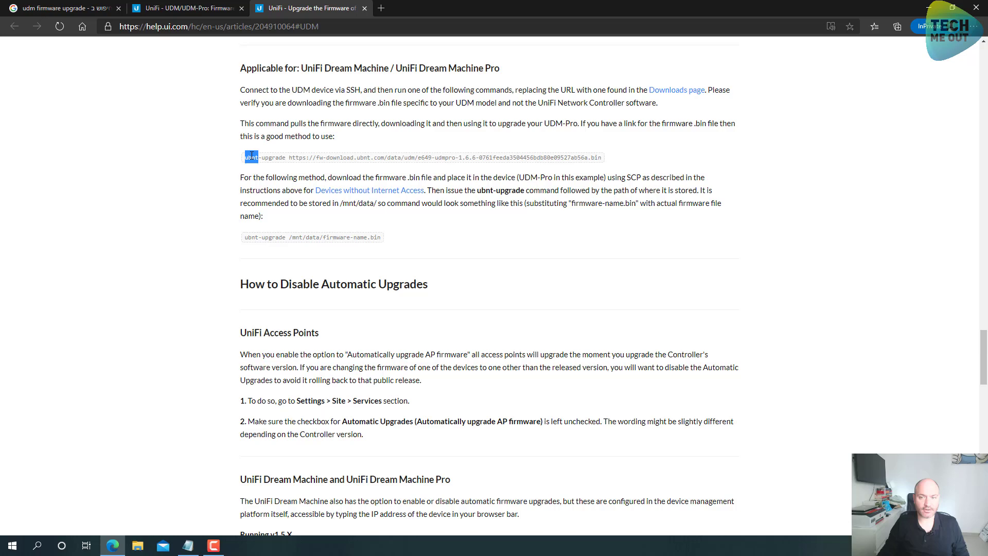
# Paste the 1.6.6 ubnt-upgrade command into the Notepad notes below the existing command
pyautogui.click(189, 547)
pyautogui.click(719, 109)
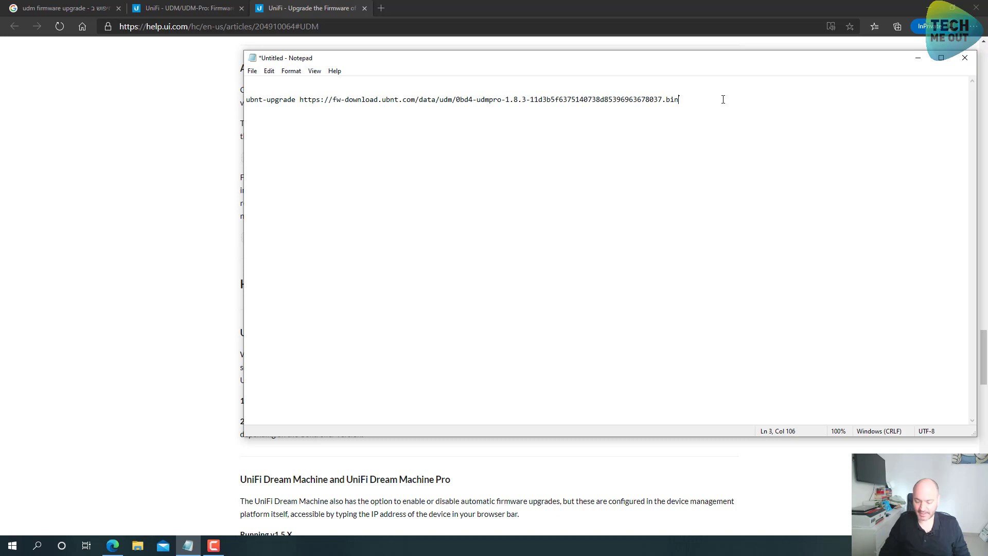
pyautogui.hotkey('ctrl', 'v')
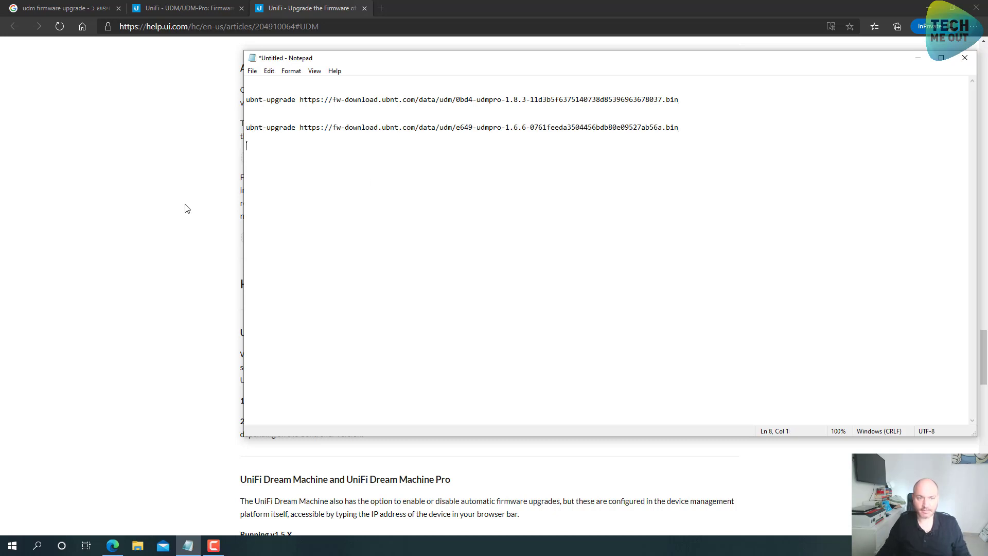
pyautogui.click(185, 208)
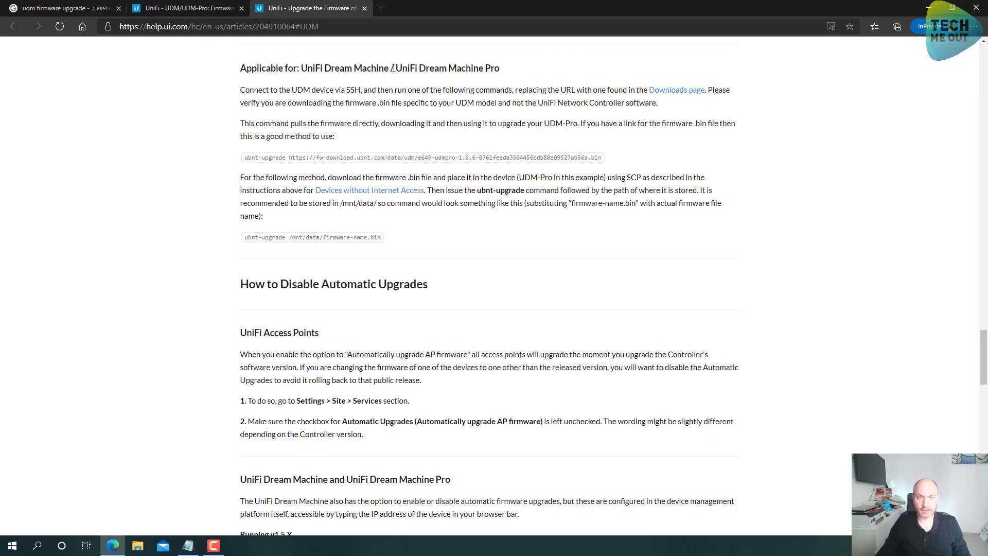
# In a new tab, search for 'unifi software releases'
pyautogui.click(385, 14)
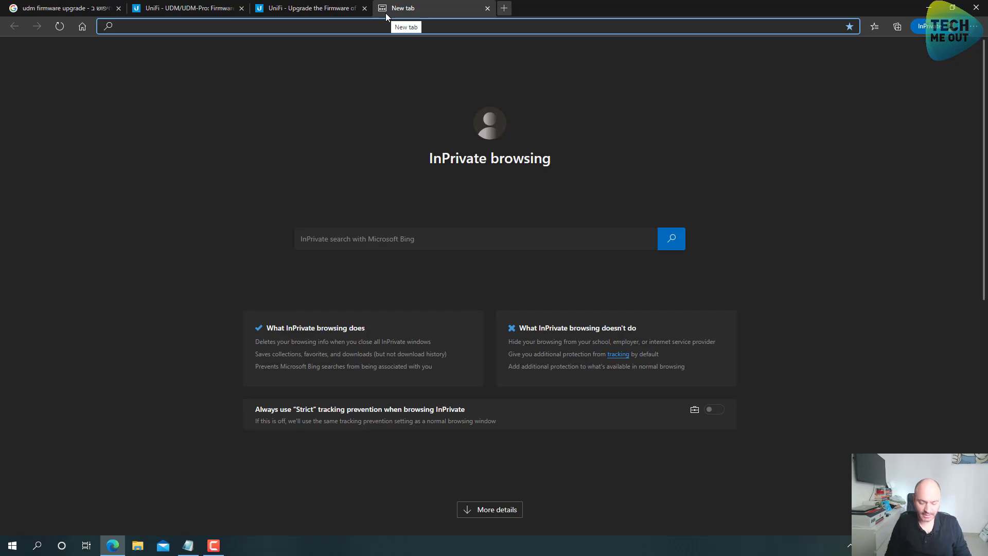
pyautogui.write('unifi s')
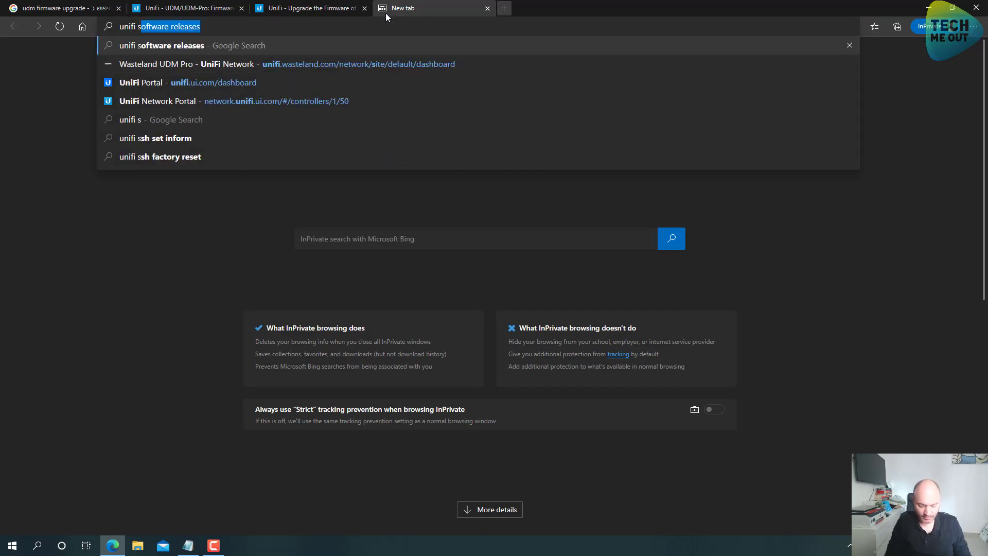
pyautogui.write('of')
pyautogui.press('Return')
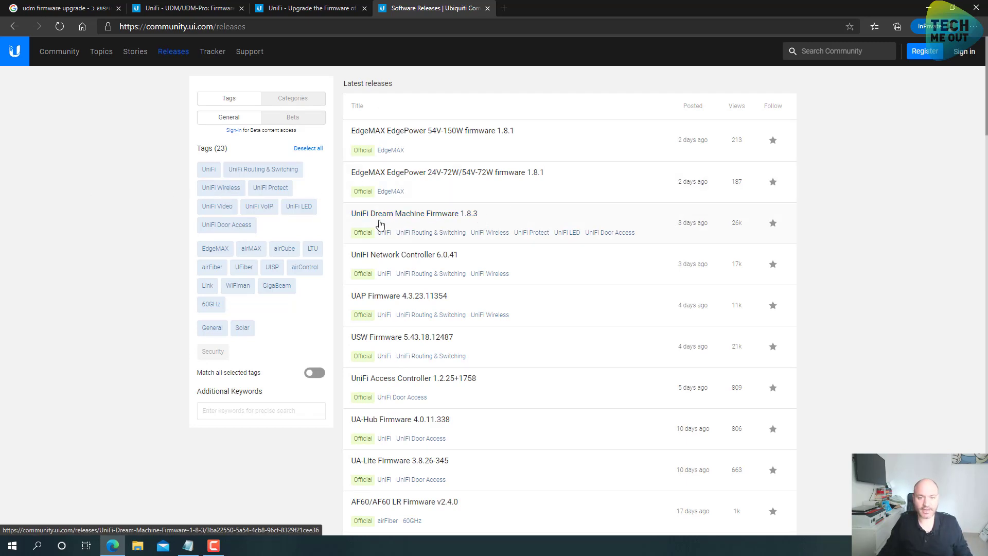
# Open the UniFi Dream Machine Firmware 1.8.3 release page and copy the UDM-Pro download link
pyautogui.click(512, 223)
pyautogui.scroll(-10, 154, 221)
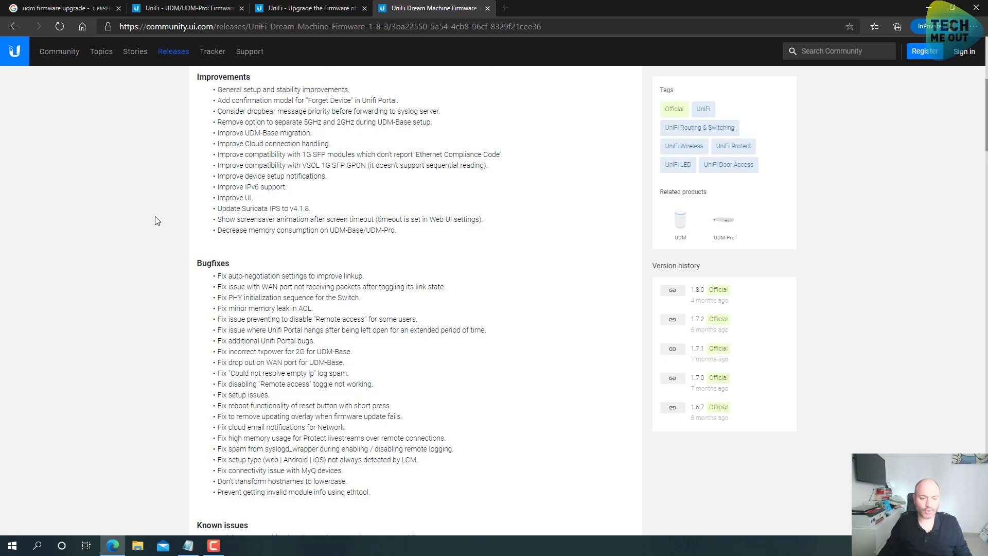
pyautogui.scroll(2, 159, 229)
pyautogui.scroll(-2, 141, 257)
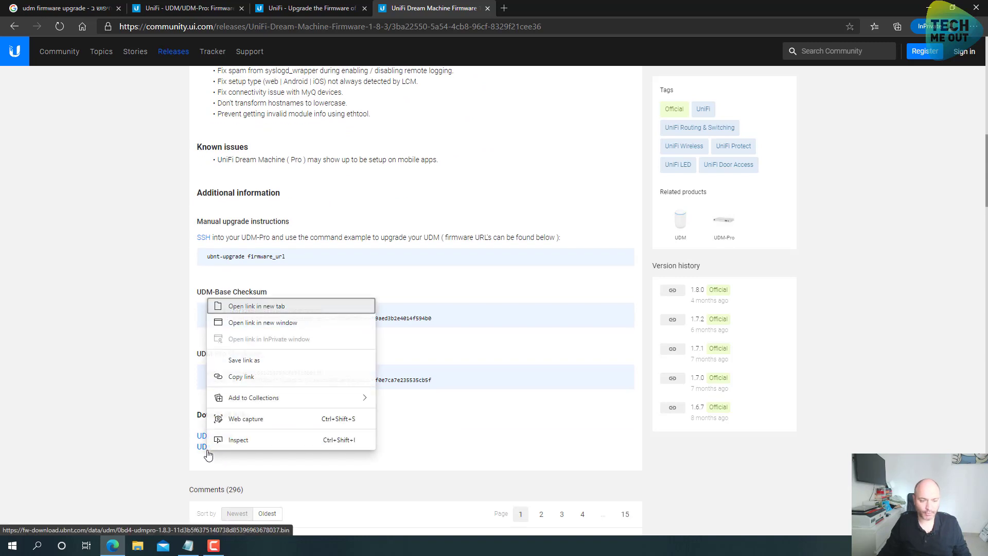
pyautogui.rightClick(211, 451)
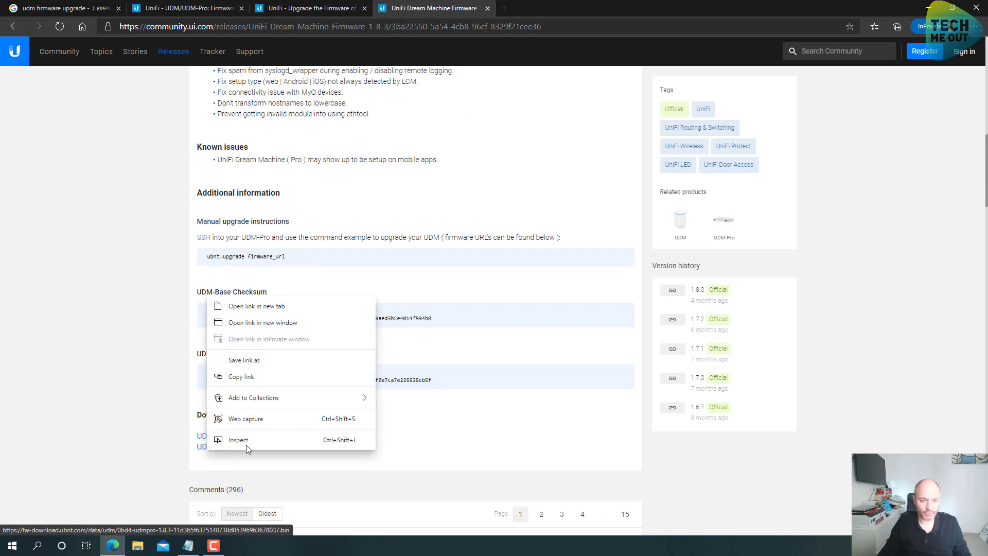
pyautogui.click(264, 377)
# Replace the 1.6.6 firmware URL in the Notepad command with the UDM-Pro 1.8.3 URL
pyautogui.hotkey('alt', 'Tab')
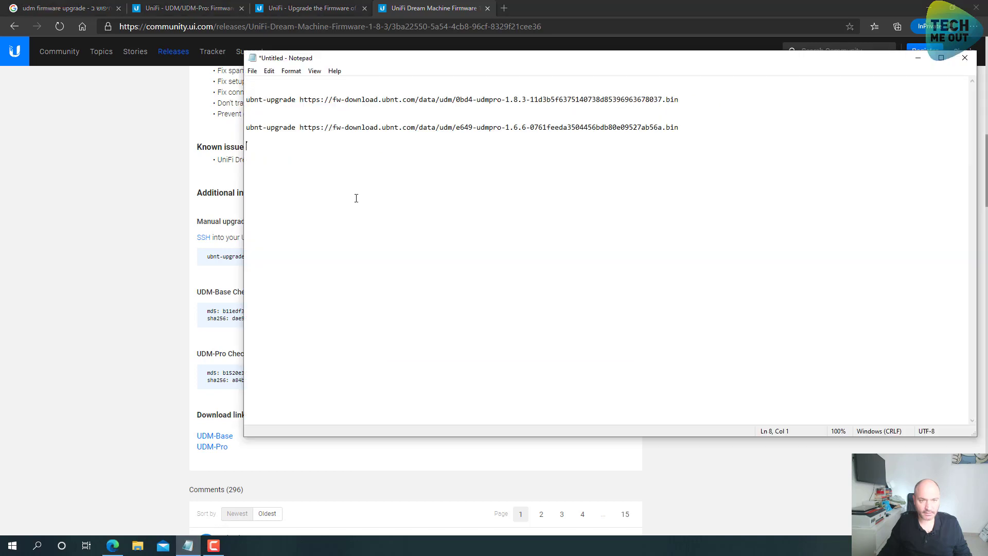
pyautogui.hotkey('ctrl', 'v')
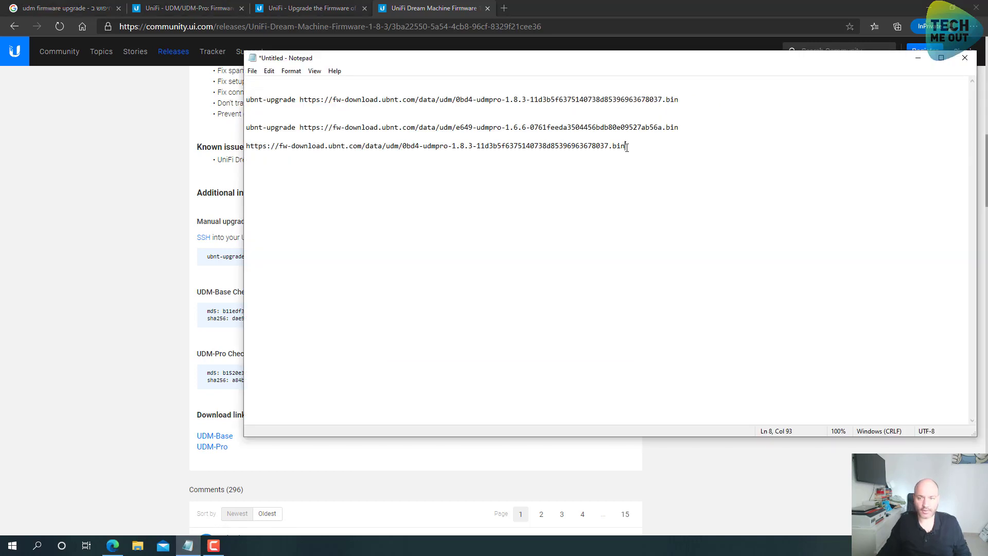
pyautogui.moveTo(629, 148); pyautogui.dragTo(245, 149)
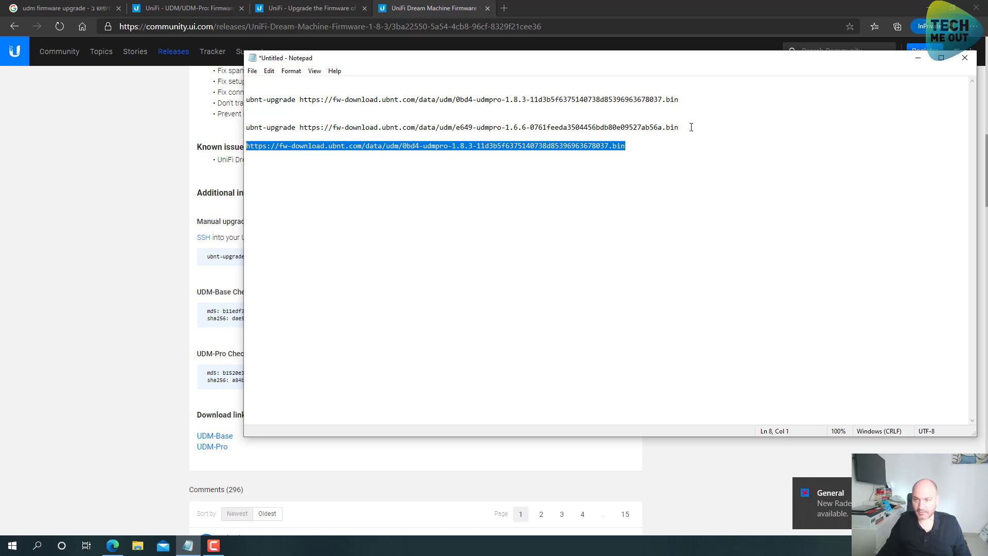
pyautogui.moveTo(690, 127); pyautogui.dragTo(302, 126)
pyautogui.hotkey('ctrl', 'v')
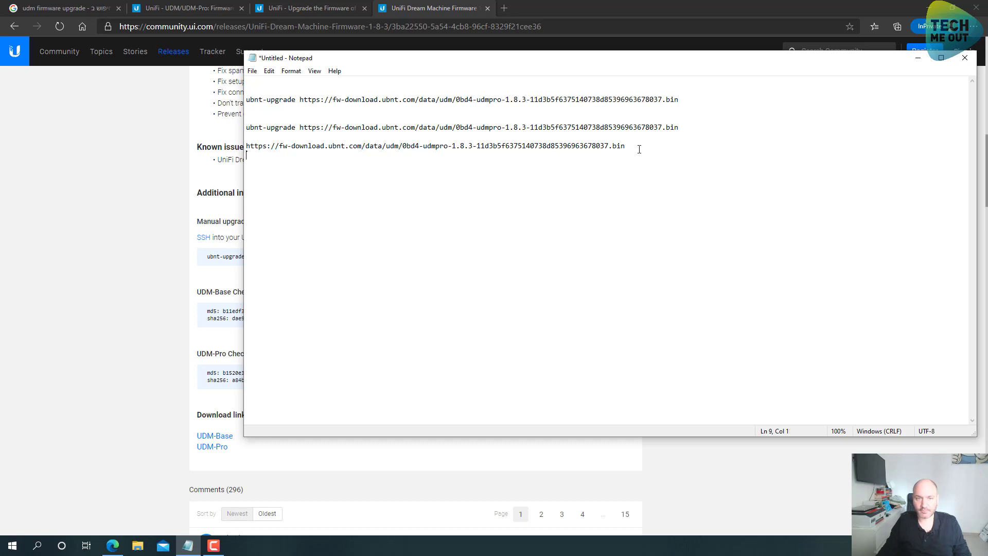
# Delete the redundant lines, leaving one ubnt-upgrade command selected
pyautogui.moveTo(640, 148); pyautogui.dragTo(162, 130)
pyautogui.press('BackSpace')
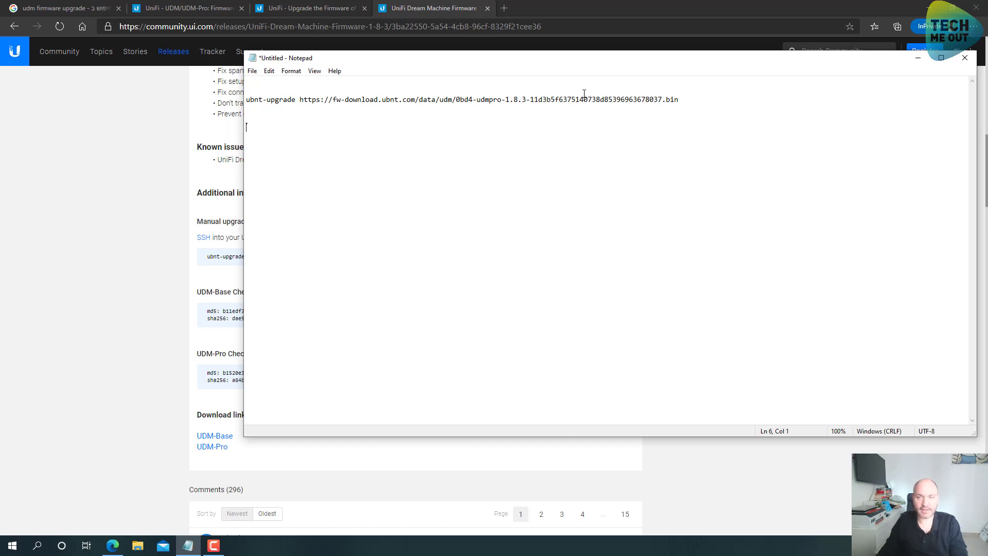
pyautogui.moveTo(690, 99); pyautogui.dragTo(246, 101)
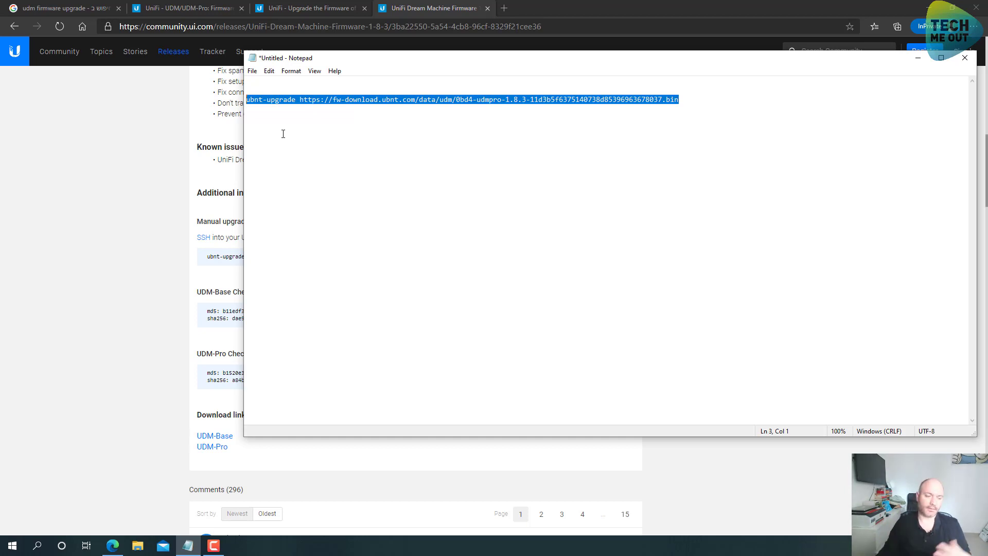
# Go to 192.168.1.1 and continue past the certificate warning
pyautogui.click(502, 8)
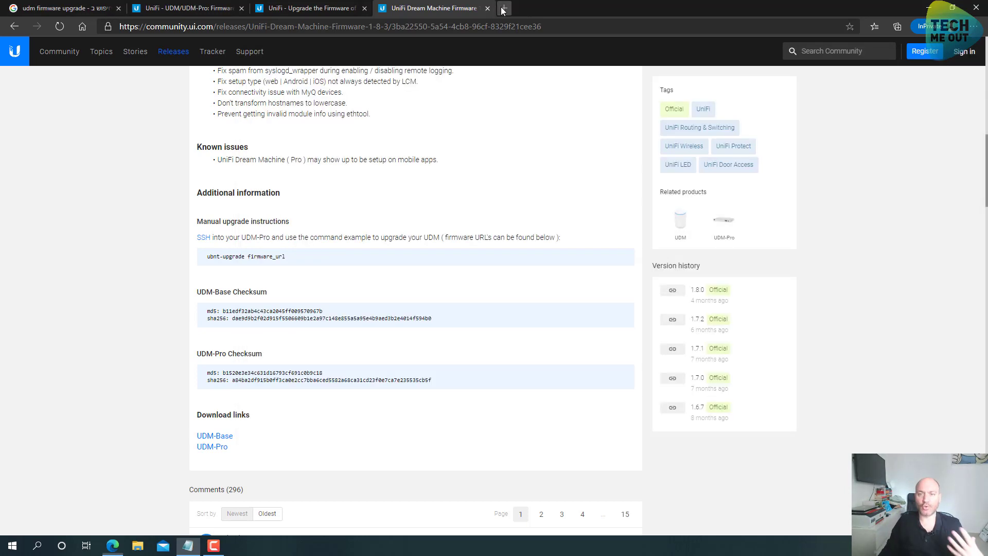
pyautogui.write('192.168.1.1')
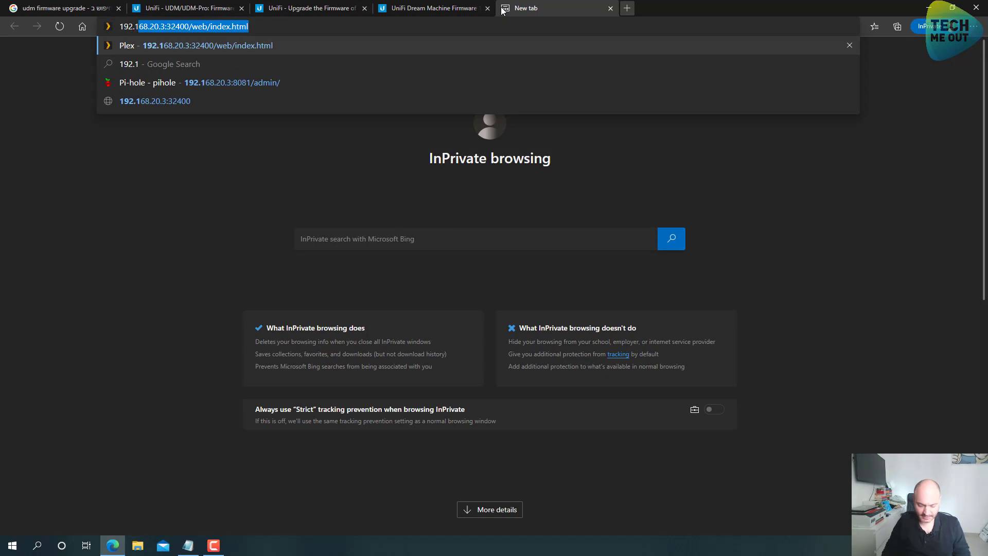
pyautogui.press('Return')
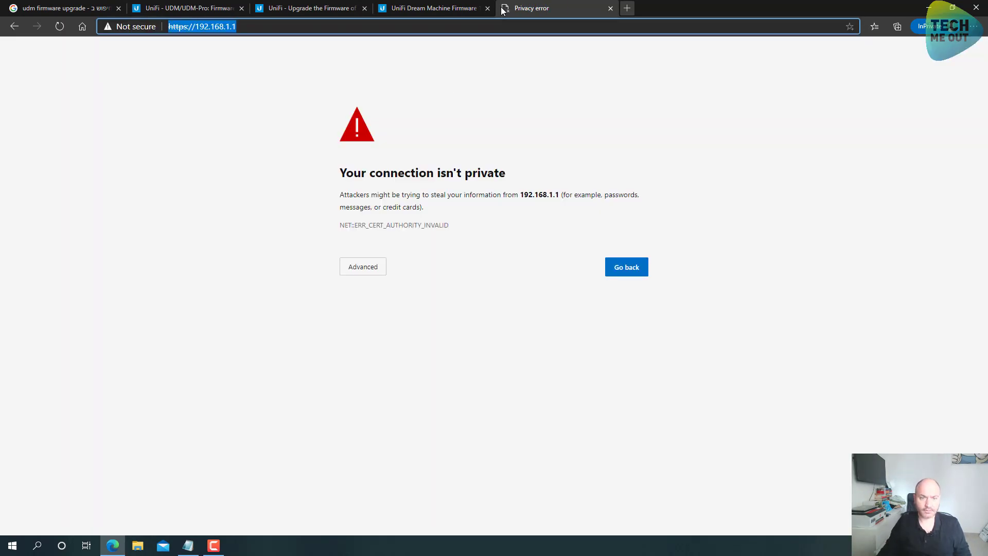
pyautogui.click(361, 268)
pyautogui.click(383, 348)
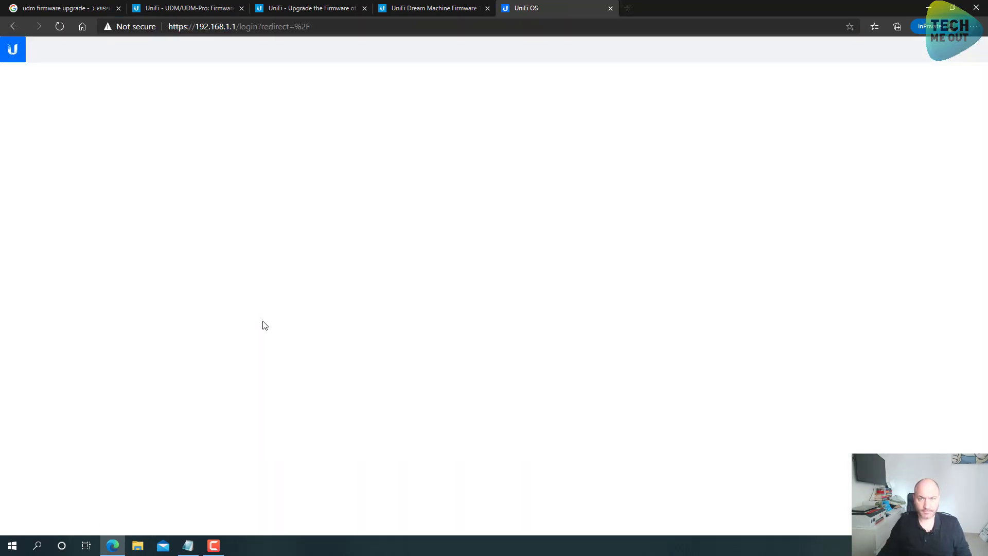
# Fill in the saved account e-mail and type the account password
pyautogui.write('av')
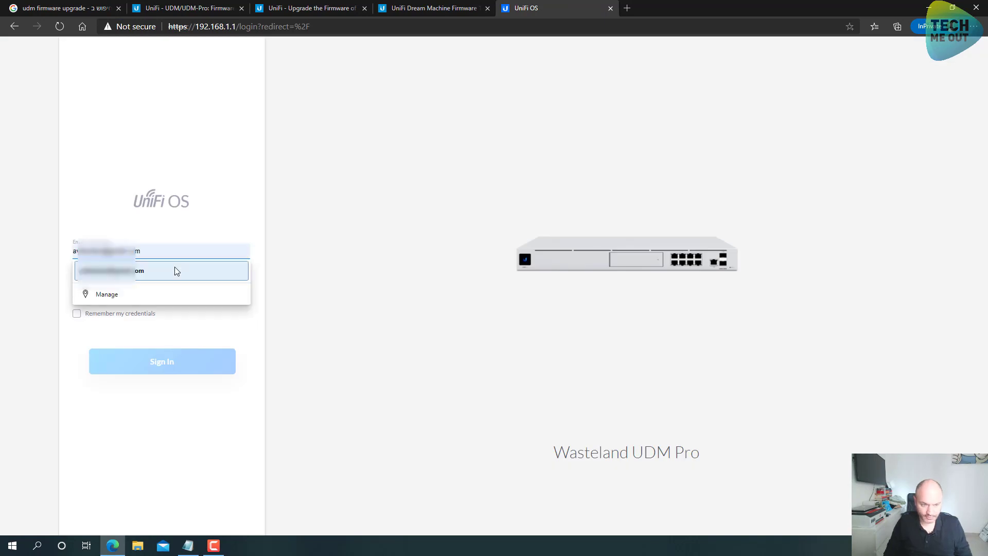
pyautogui.click(177, 271)
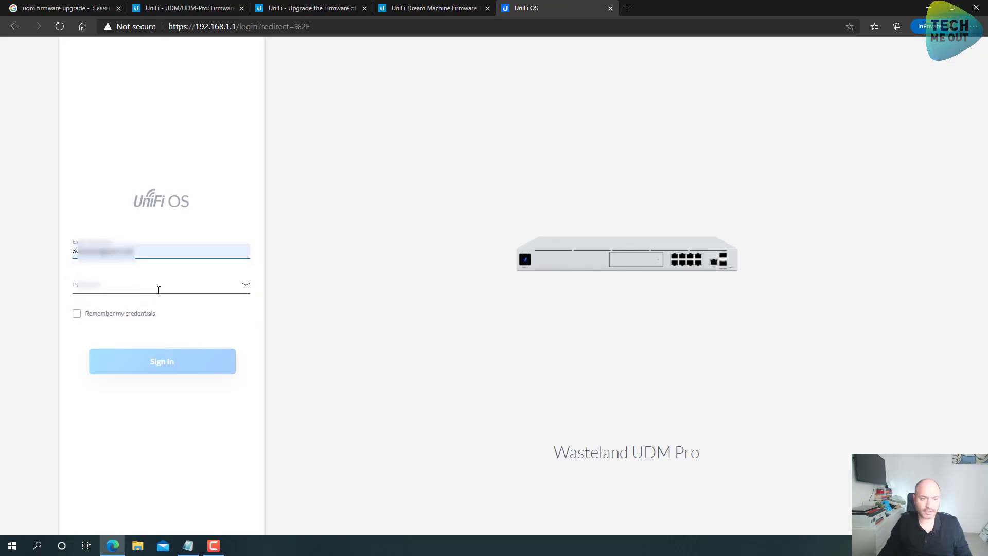
pyautogui.click(152, 281)
pyautogui.write('••••••••')
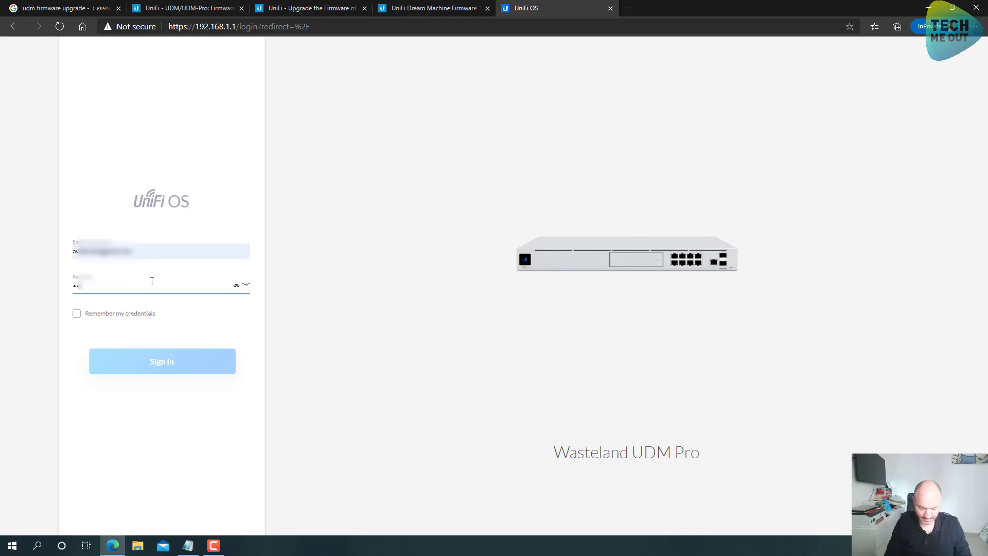
pyautogui.write('••••••')
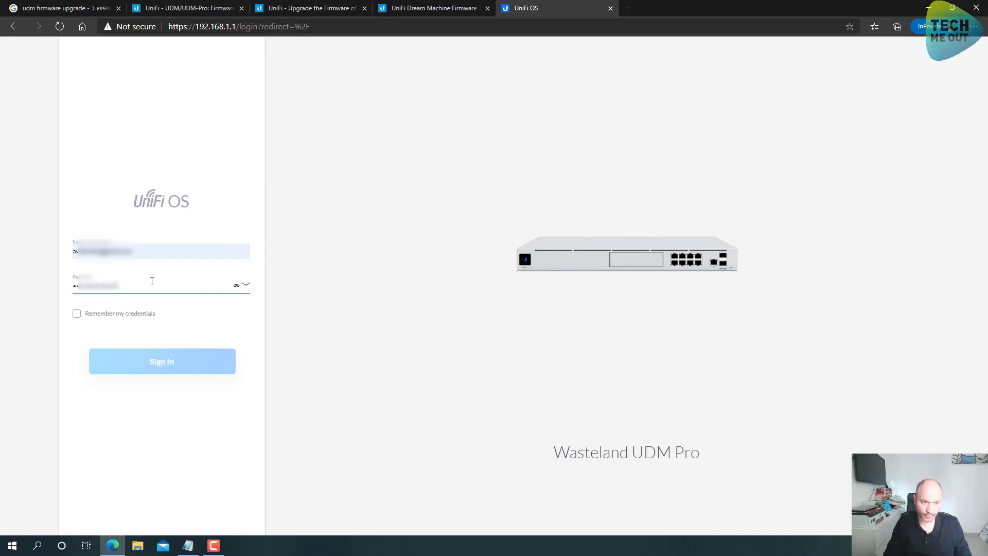
# Sign in and run Check for Update on the Firmware setting, still showing 1.8.0
pyautogui.press('Return')
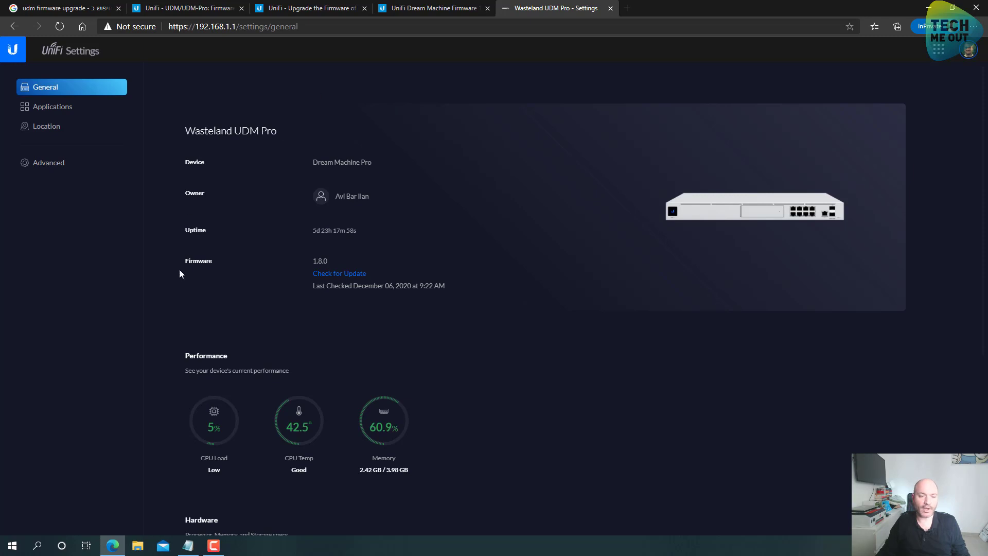
pyautogui.moveTo(188, 263); pyautogui.dragTo(216, 262)
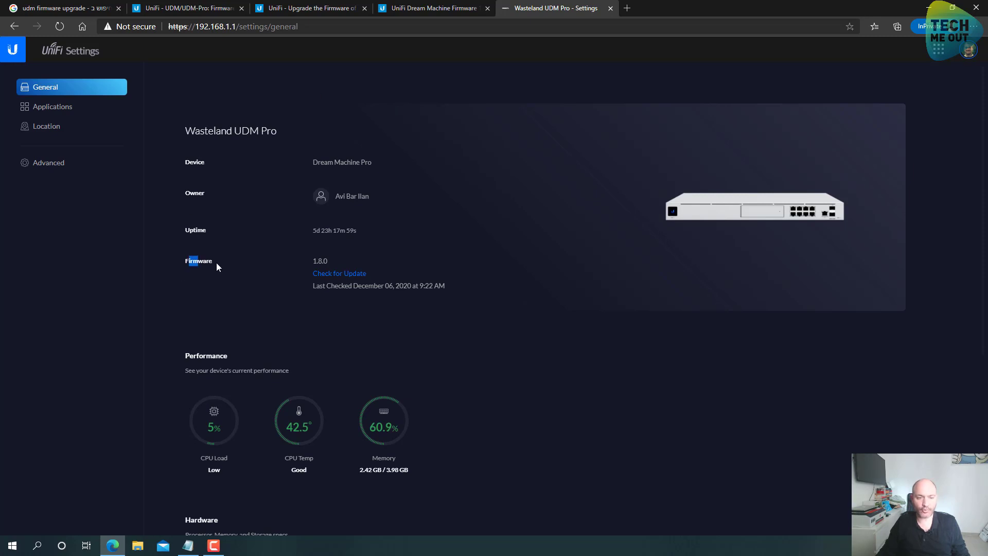
pyautogui.click(340, 274)
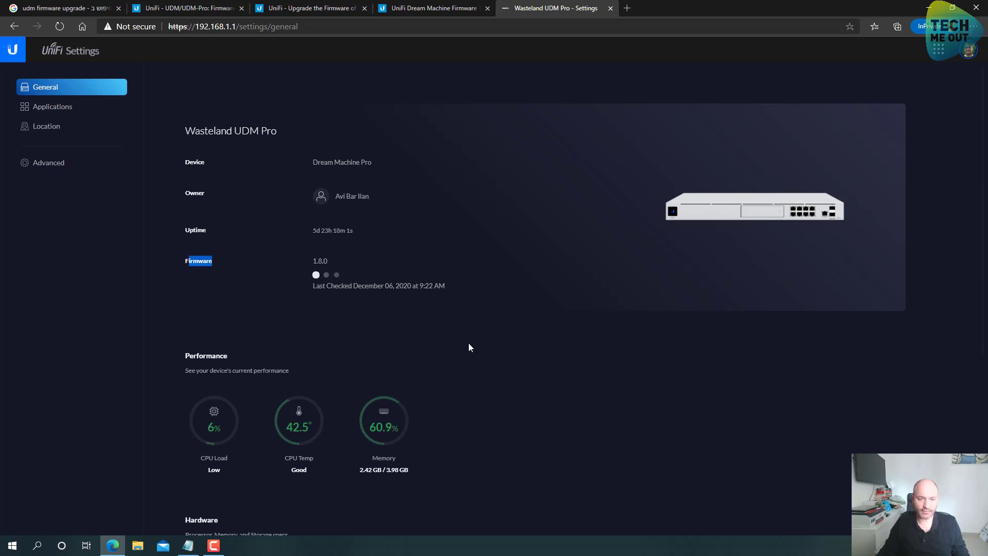
pyautogui.click(523, 260)
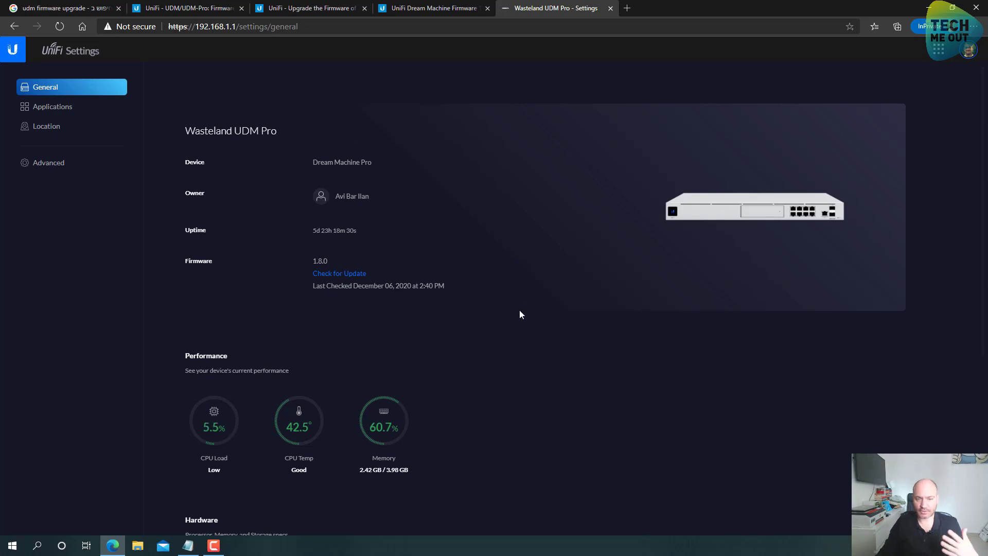
pyautogui.click(13, 545)
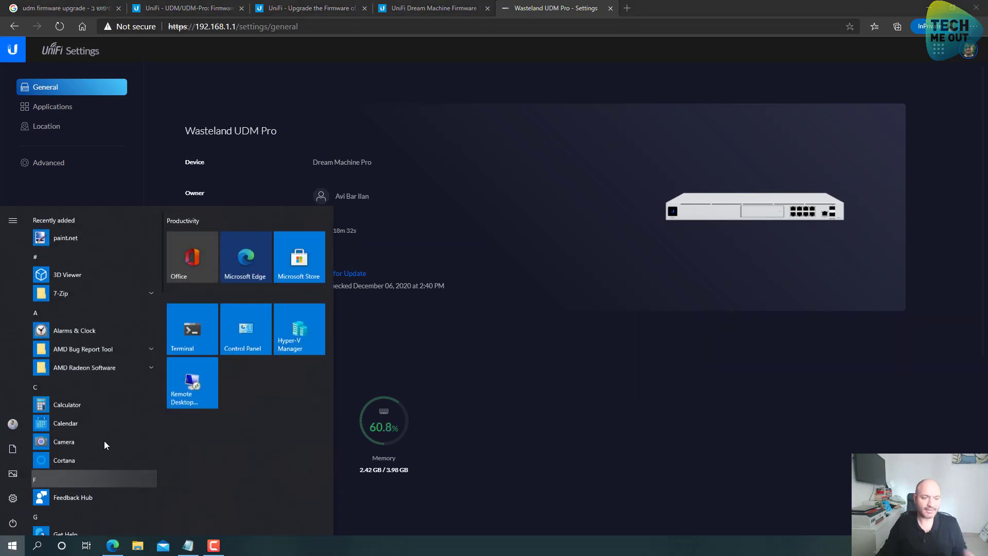
pyautogui.click(180, 335)
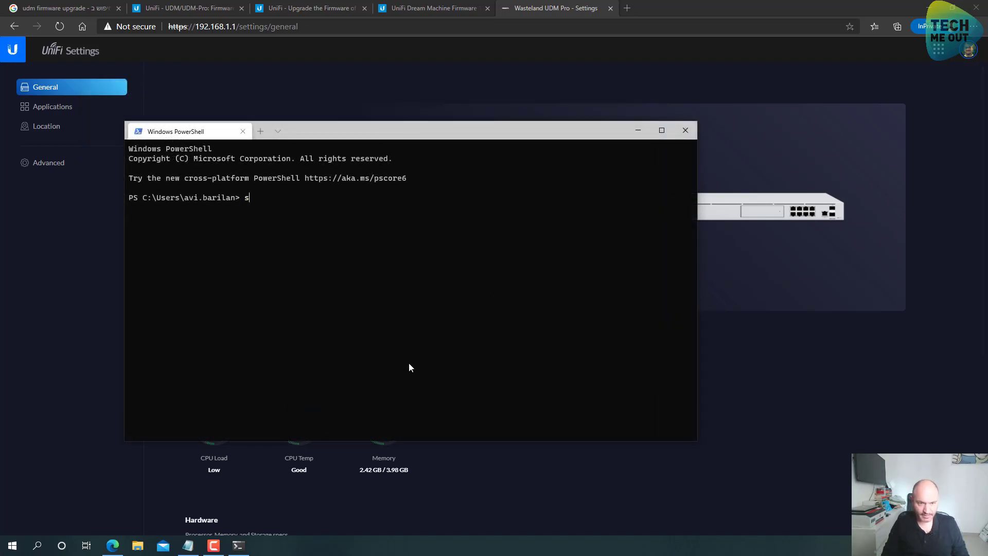
pyautogui.write('roo')
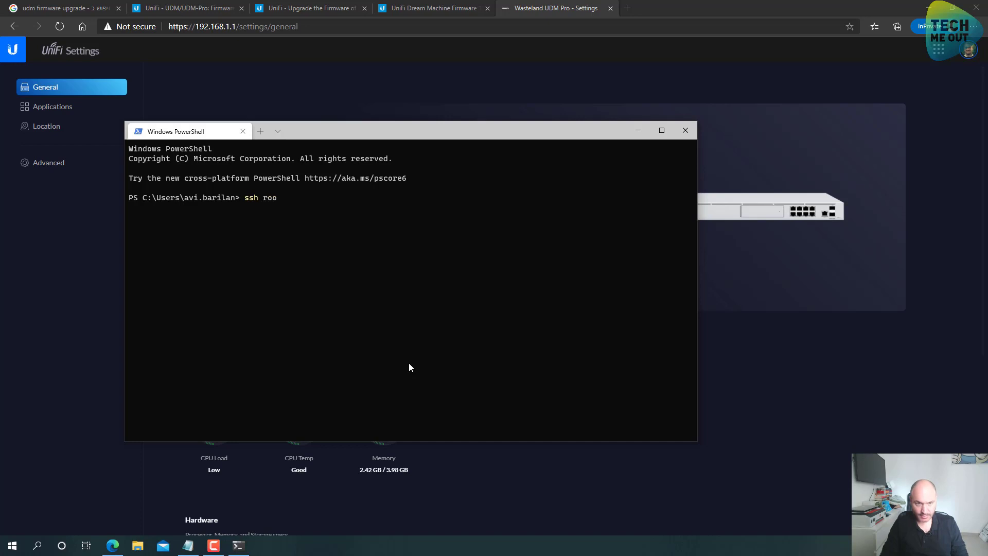
pyautogui.write('t@192.1')
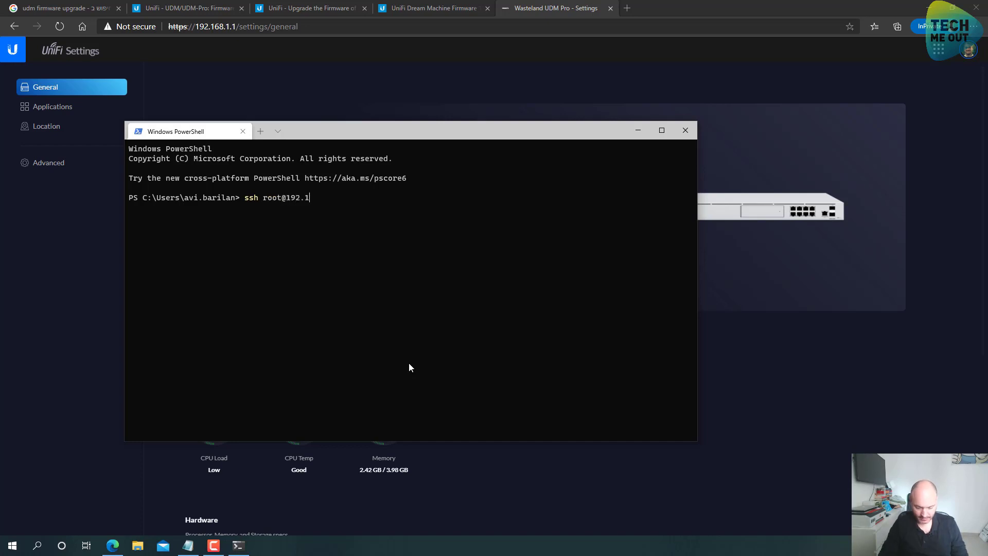
pyautogui.write('68.1.1')
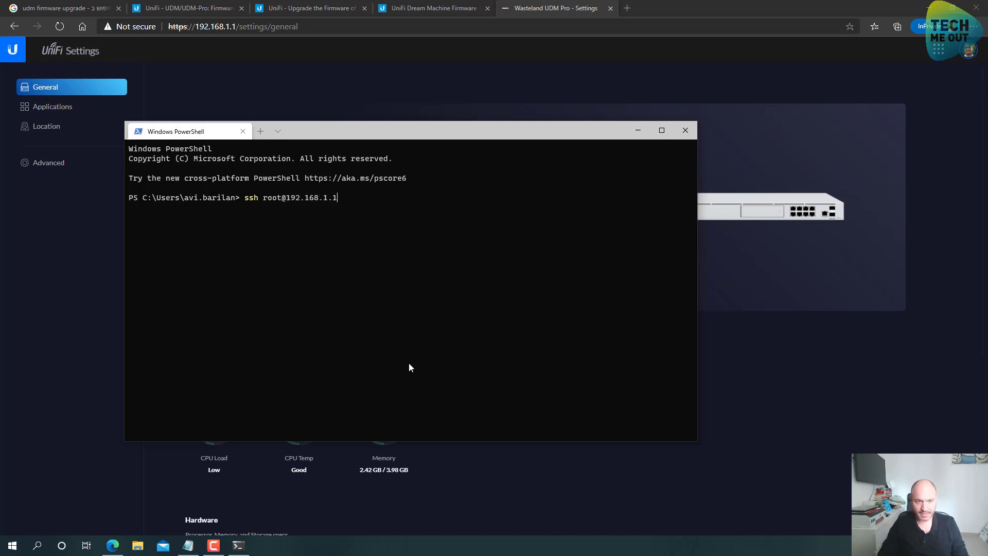
pyautogui.press('Return')
# Answer 'yes' to trust the host key and log in with the root password
pyautogui.write('yre')
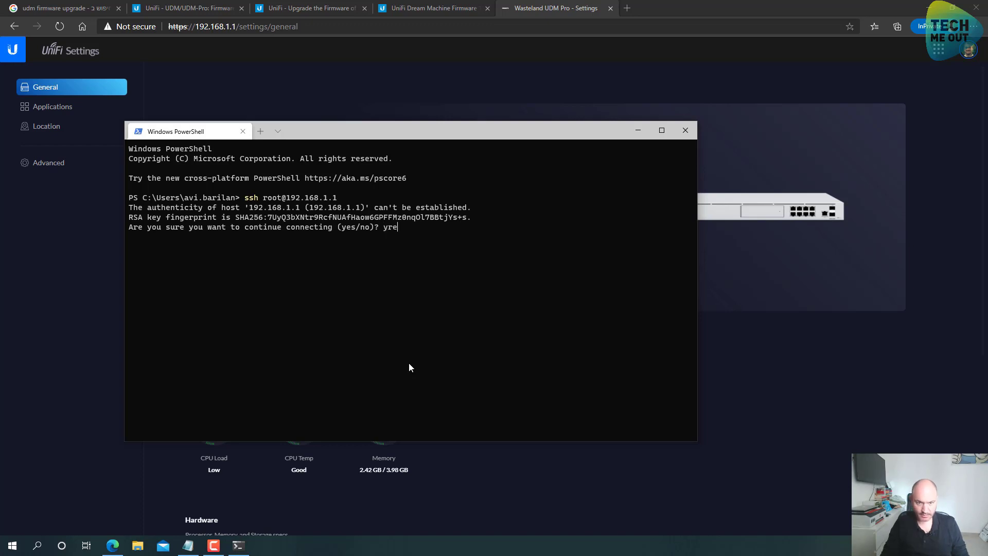
pyautogui.press('BackSpace')
pyautogui.press('BackSpace')
pyautogui.write('es')
pyautogui.press('Return')
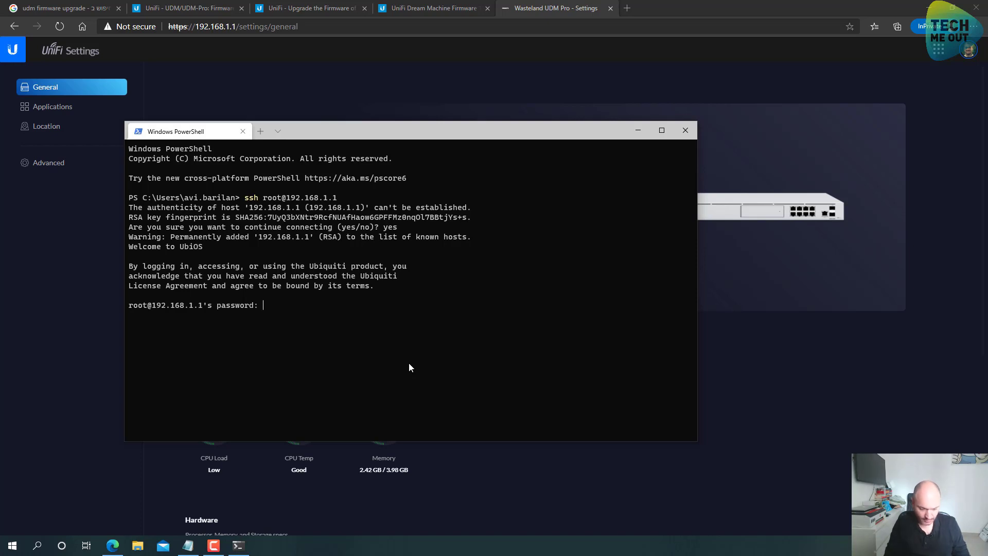
pyautogui.press('Return')
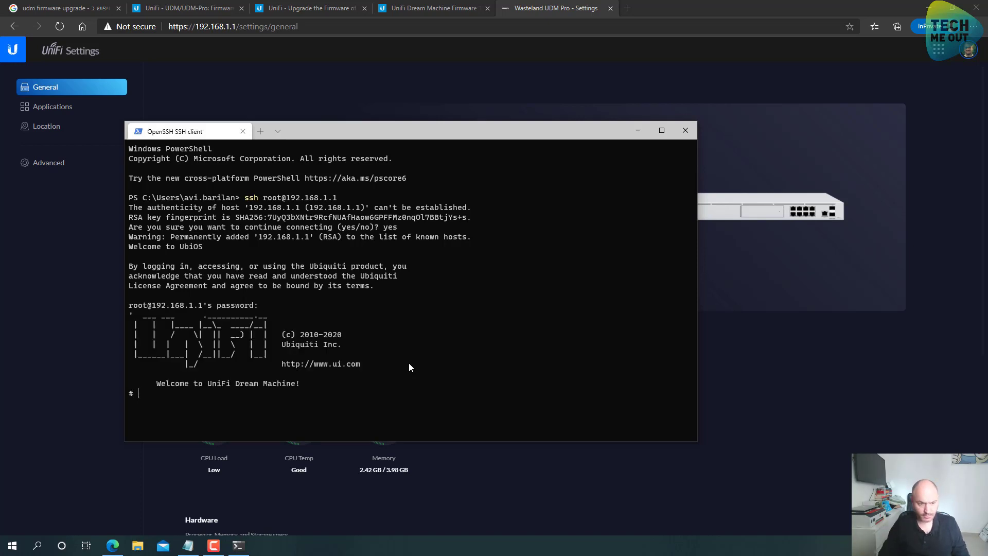
pyautogui.press('Return')
pyautogui.press('Return')
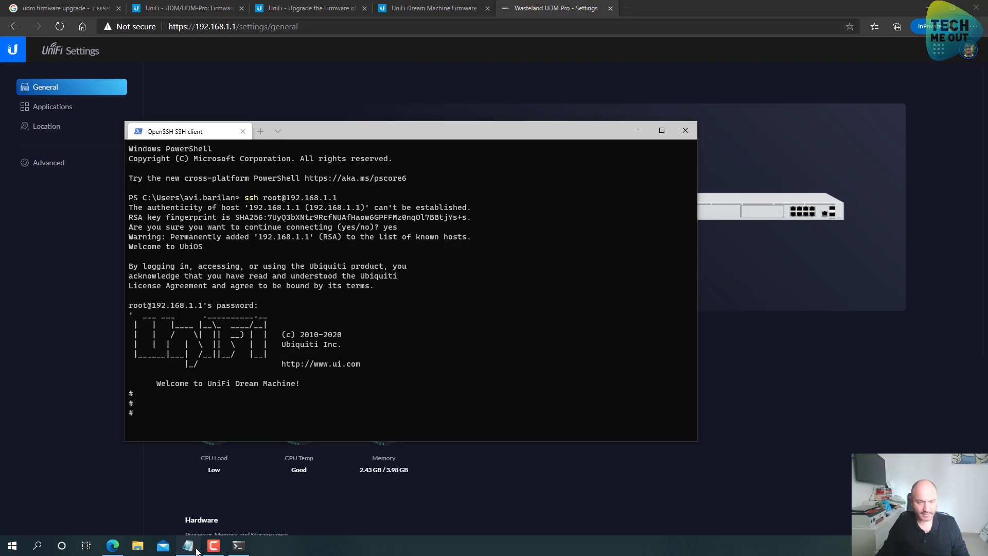
# Copy the 1.8.3 ubnt-upgrade command line from Notepad
pyautogui.click(188, 546)
pyautogui.click(642, 100)
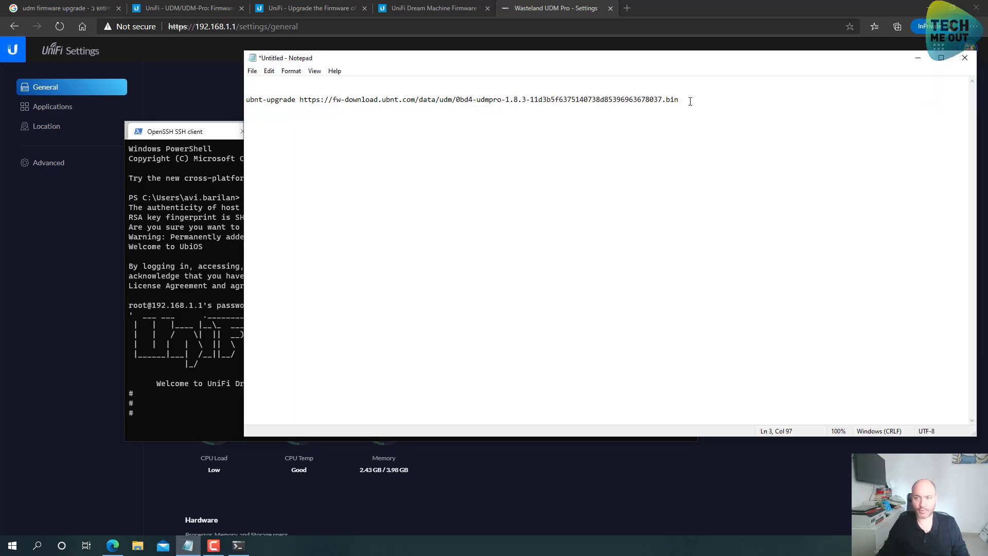
pyautogui.moveTo(690, 101); pyautogui.dragTo(246, 100)
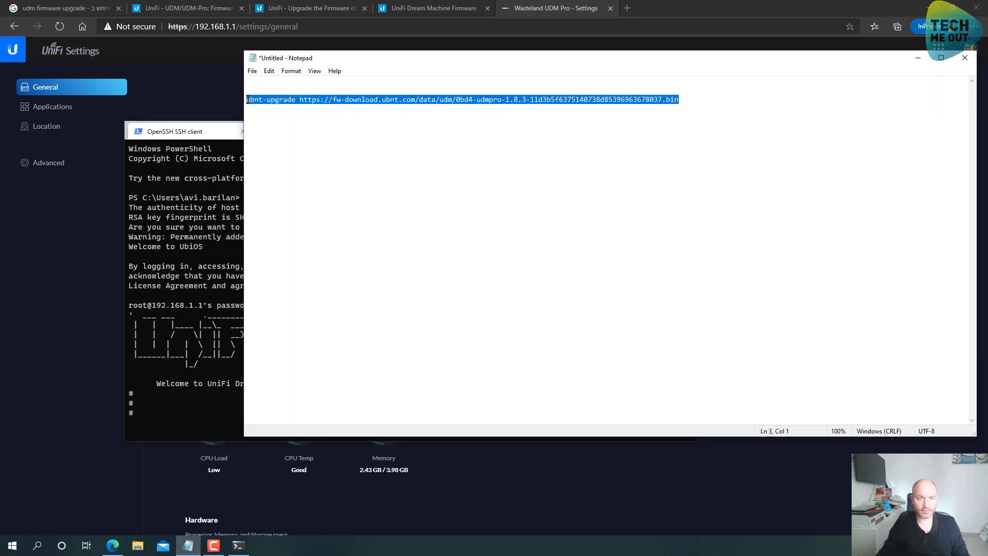
pyautogui.rightClick(249, 99)
pyautogui.click(265, 133)
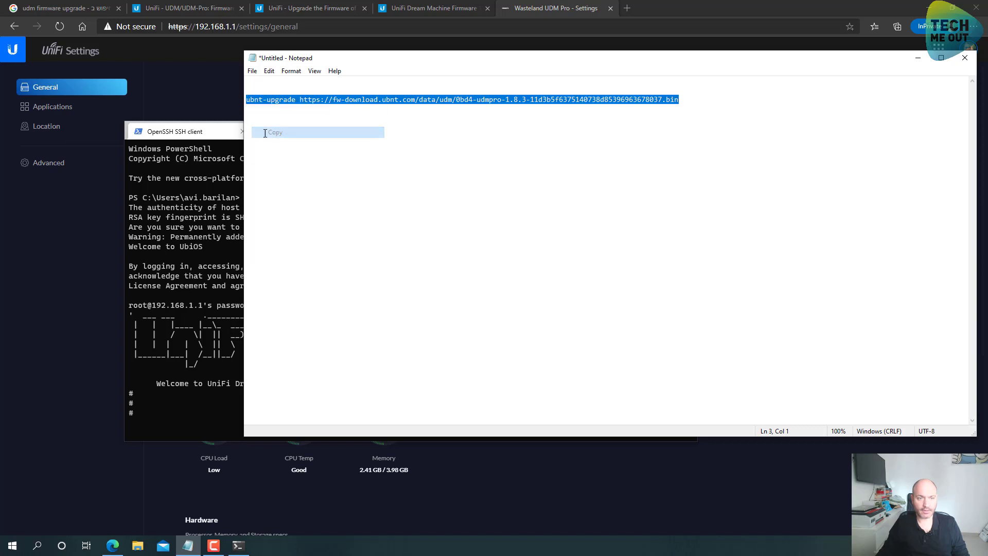
# Paste the ubnt-upgrade command at the SSH root prompt and run it
pyautogui.click(224, 405)
pyautogui.rightClick(236, 416)
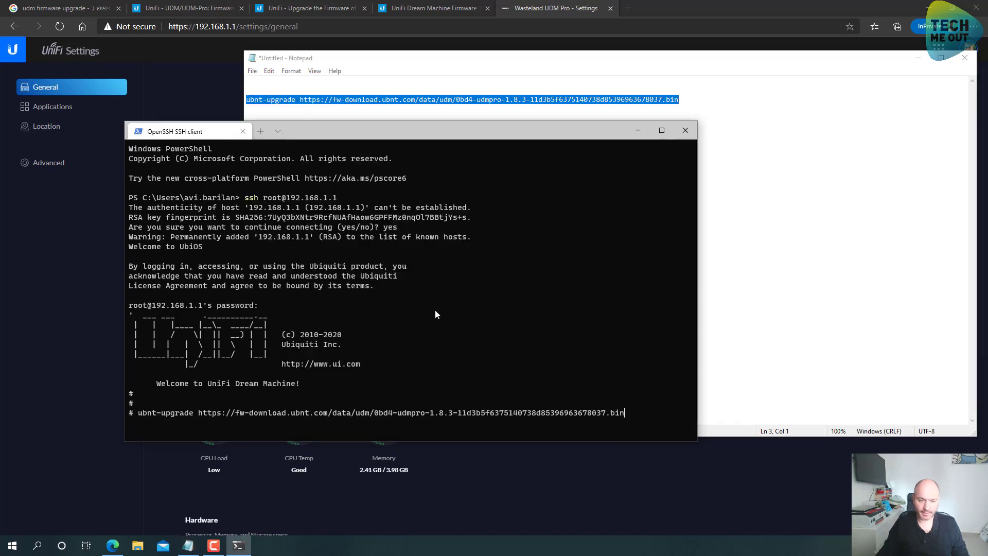
pyautogui.press('Return')
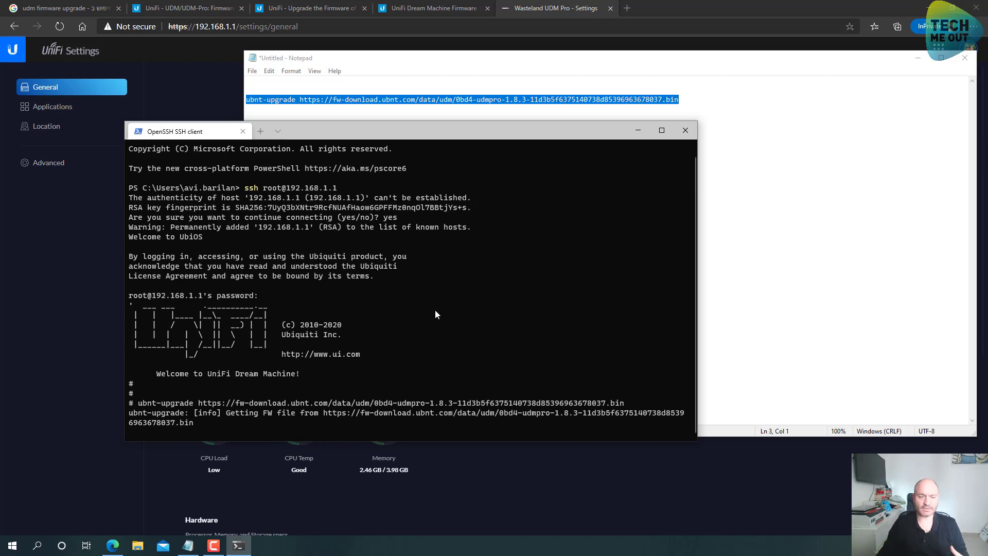
pyautogui.click(976, 7)
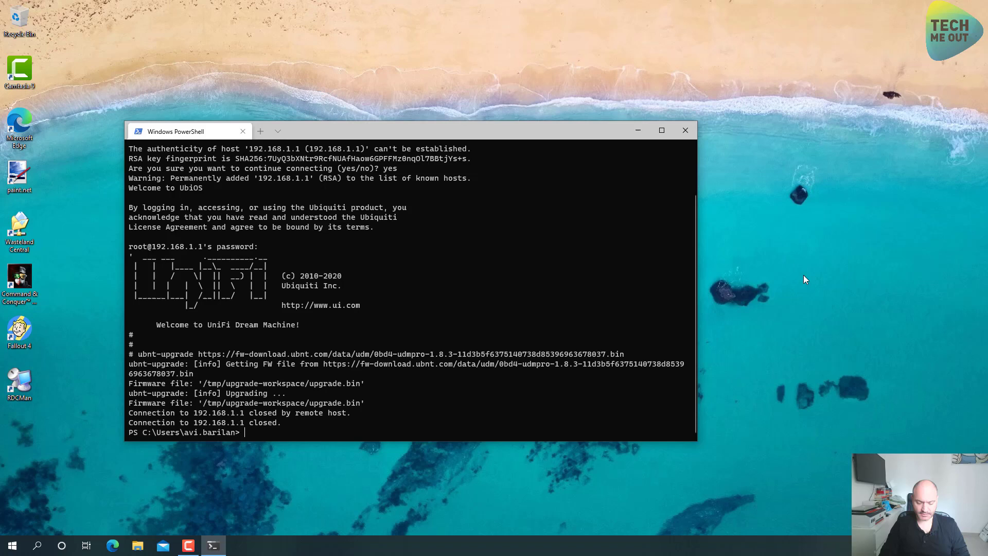
# Ping 192.168.1.1 and confirm 4 of 4 replies with 0% packet loss
pyautogui.write('ing 192')
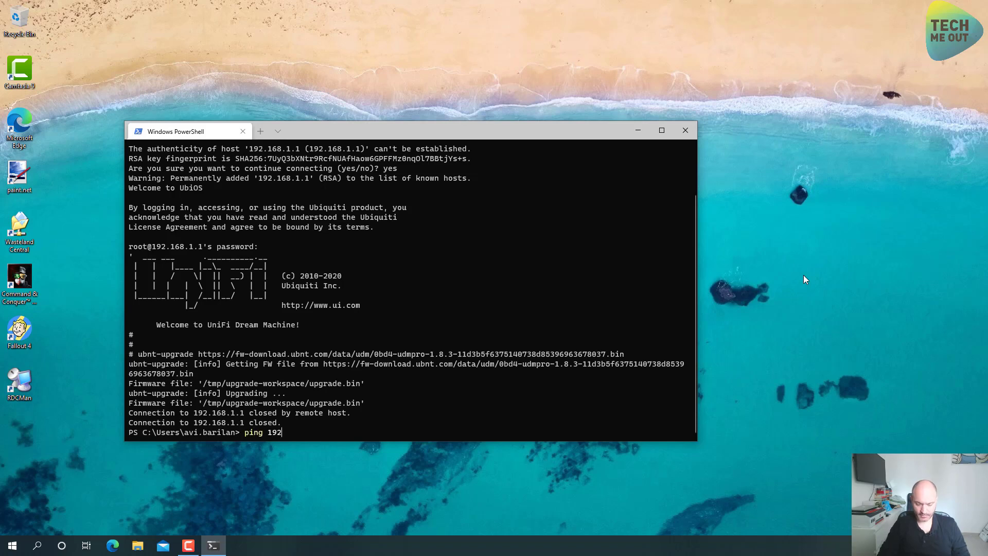
pyautogui.write('.168.1.1')
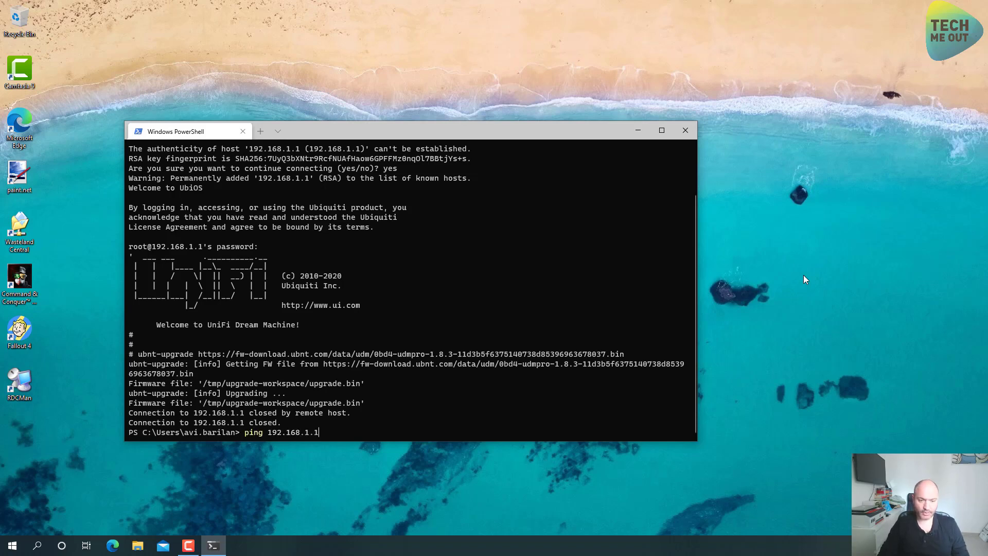
pyautogui.press('Return')
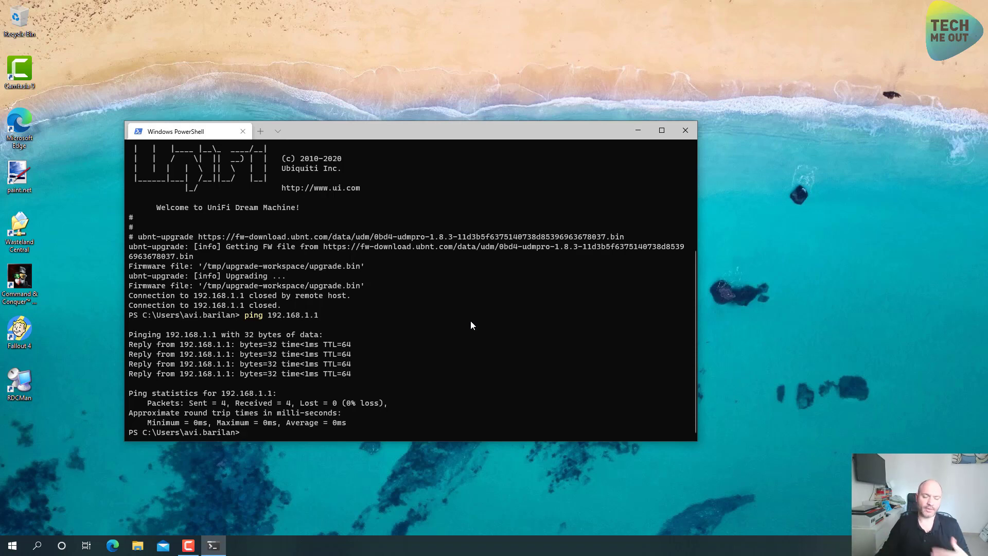
pyautogui.rightClick(112, 545)
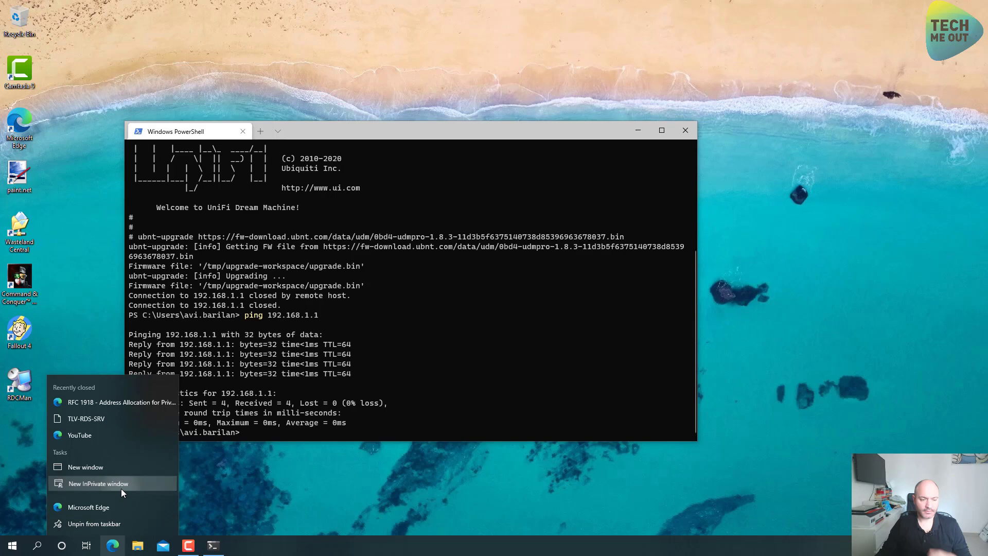
# In a new private window, open 192.168.1.1 and bypass the certificate warning
pyautogui.click(121, 486)
pyautogui.write('192')
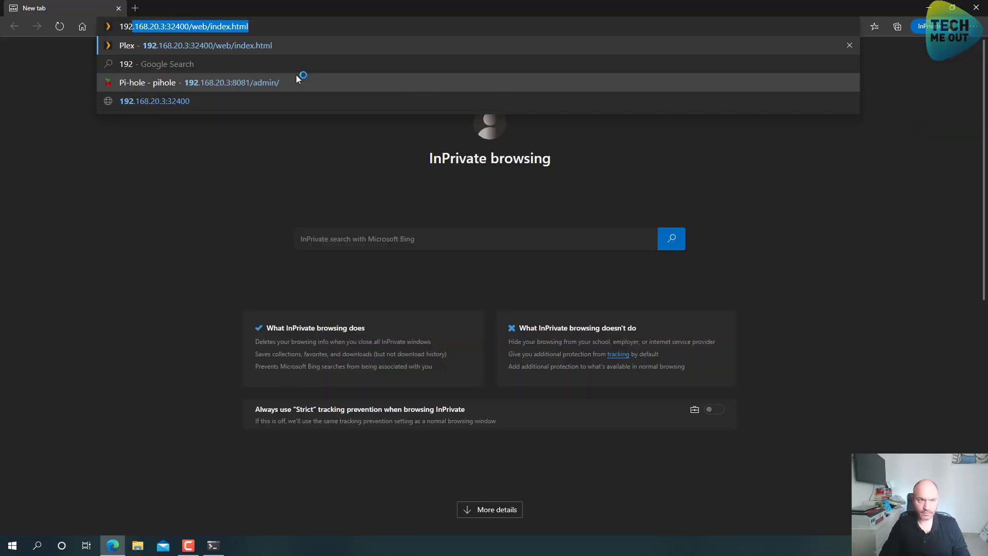
pyautogui.write('.168.1.1')
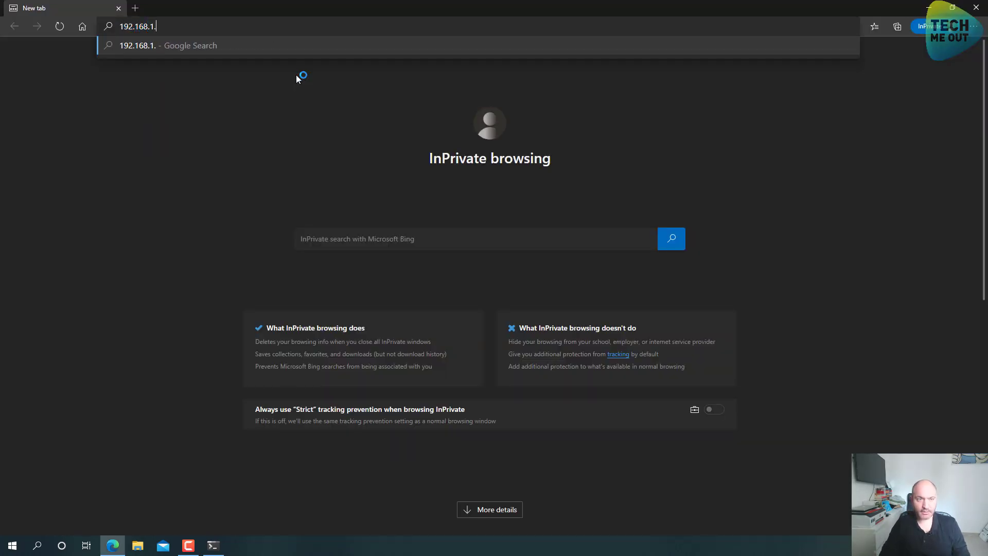
pyautogui.press('Return')
pyautogui.click(363, 267)
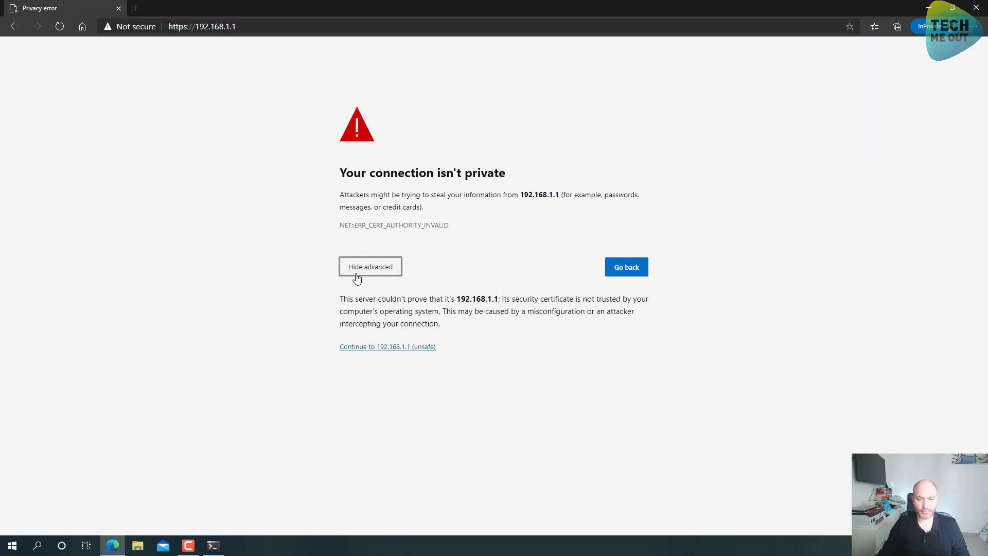
pyautogui.click(376, 347)
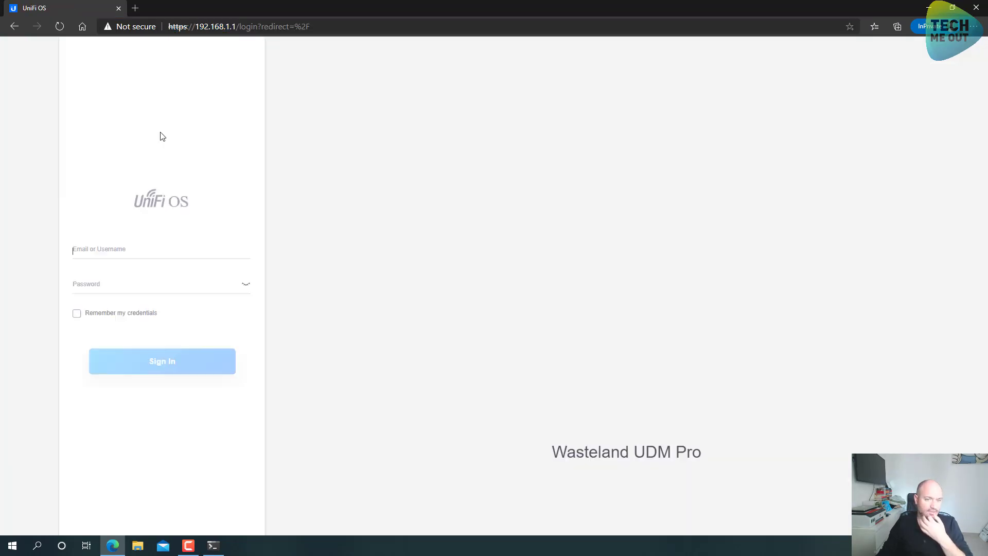
# Sign in with the saved account e-mail and its password
pyautogui.click(156, 254)
pyautogui.click(153, 268)
pyautogui.click(150, 282)
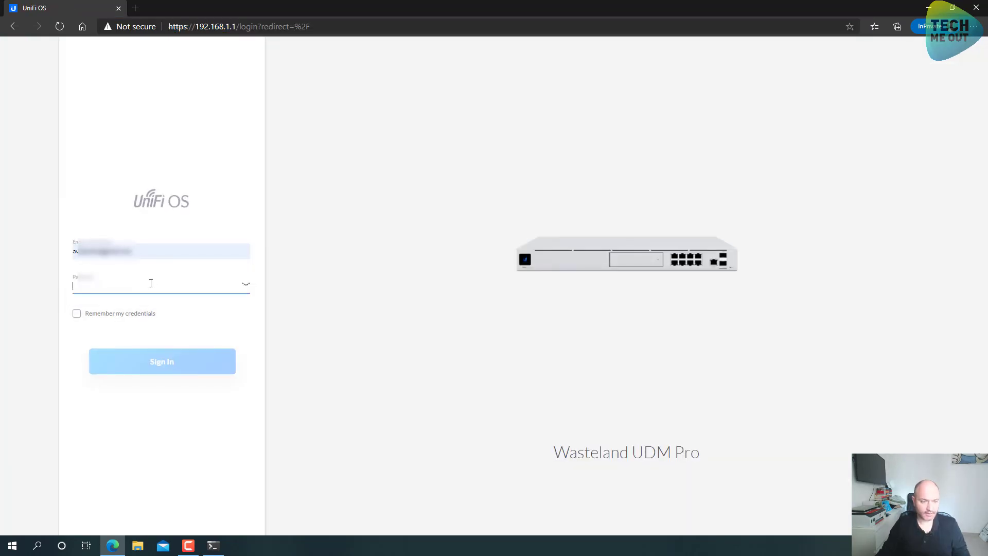
pyautogui.write('••')
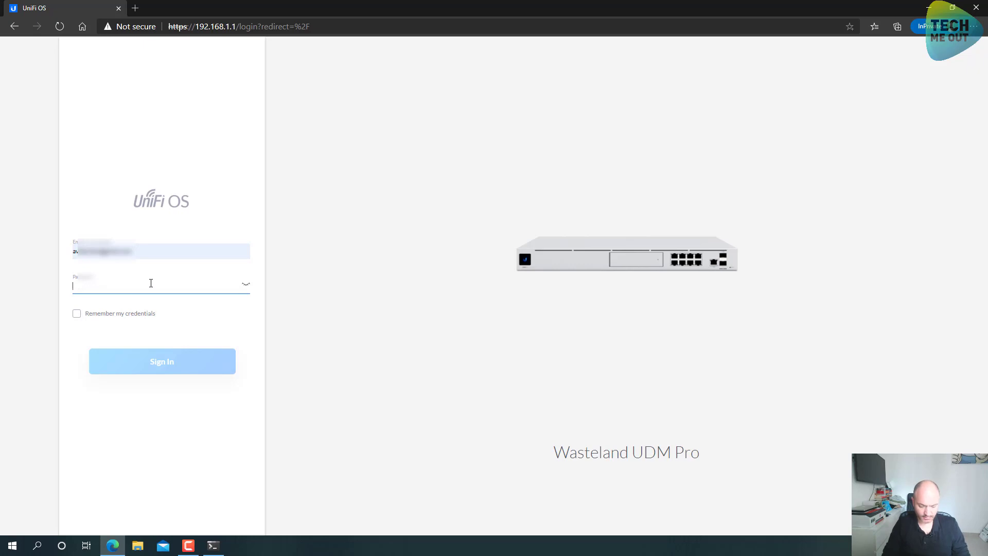
pyautogui.write('••••••••••')
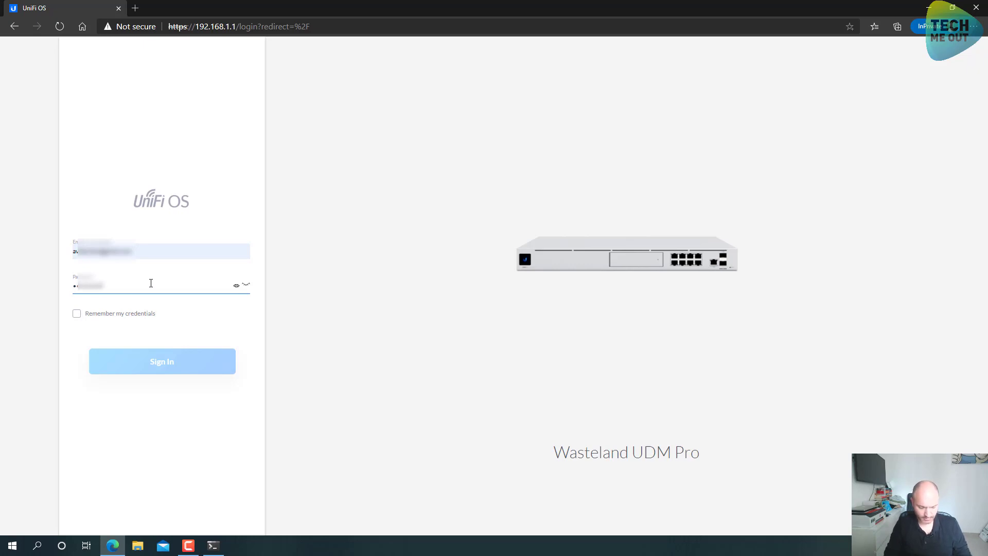
pyautogui.press('Return')
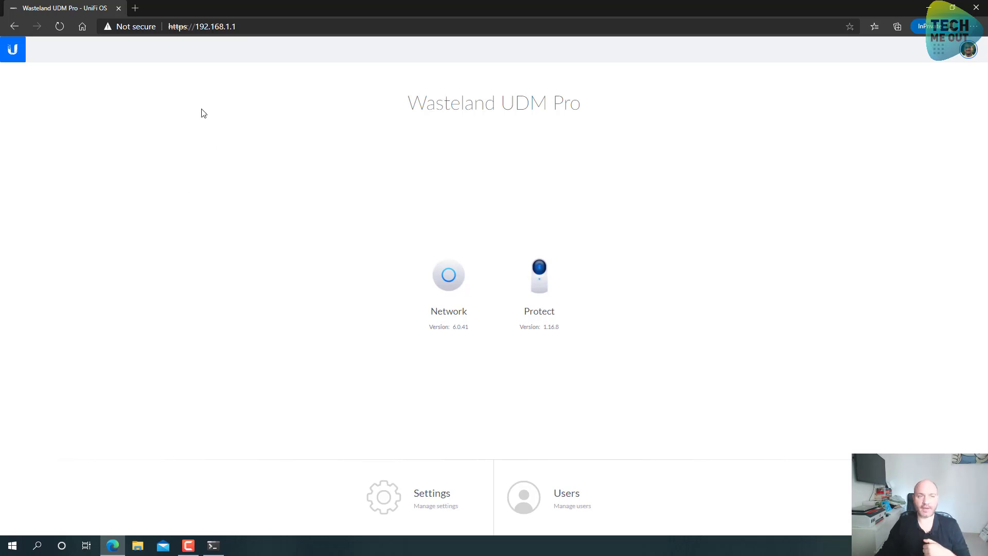
# Search 'unifi software releases' in a new tab and open the Dream Machine Firmware 1.8.3 release notes
pyautogui.click(139, 8)
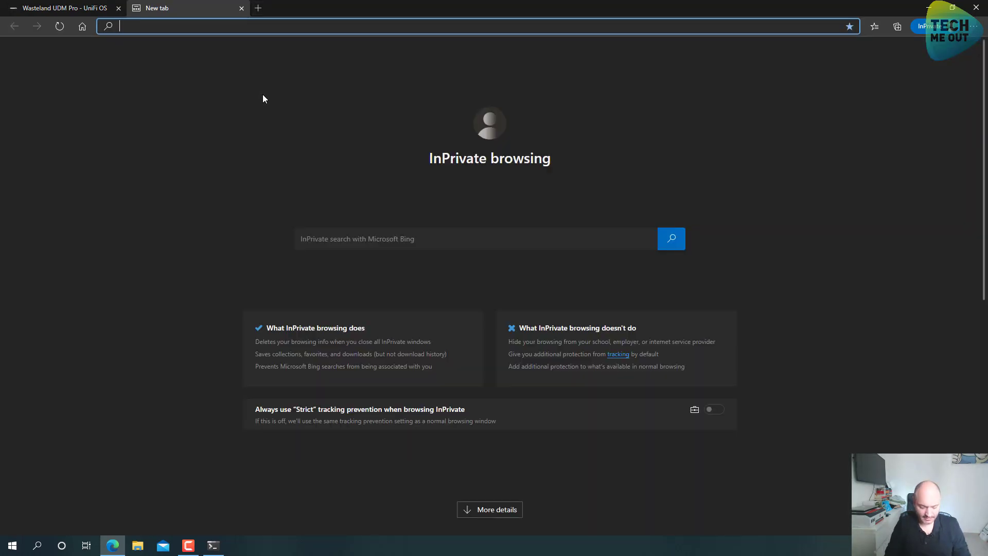
pyautogui.write('soft')
pyautogui.press('BackSpace')
pyautogui.press('BackSpace')
pyautogui.press('BackSpace')
pyautogui.press('BackSpace')
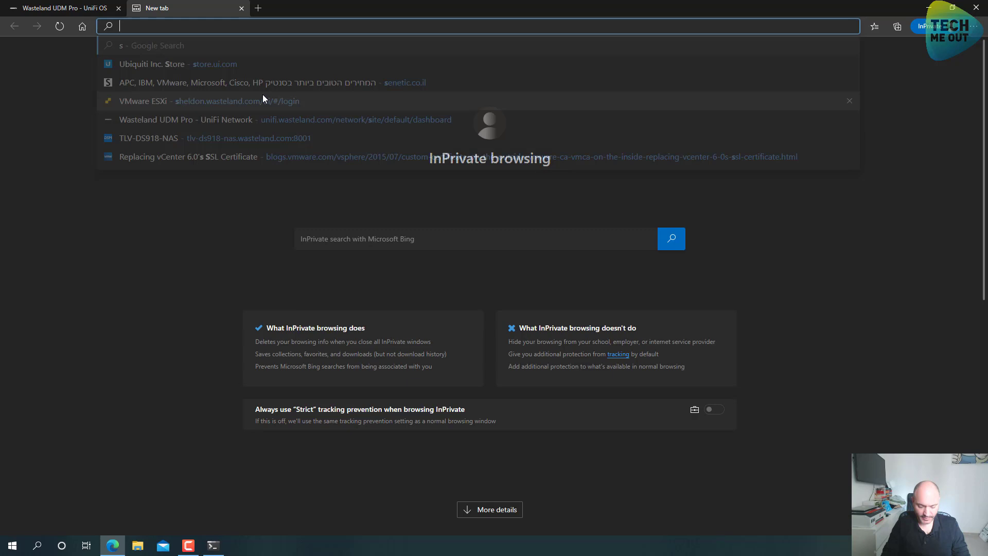
pyautogui.write('unifi so')
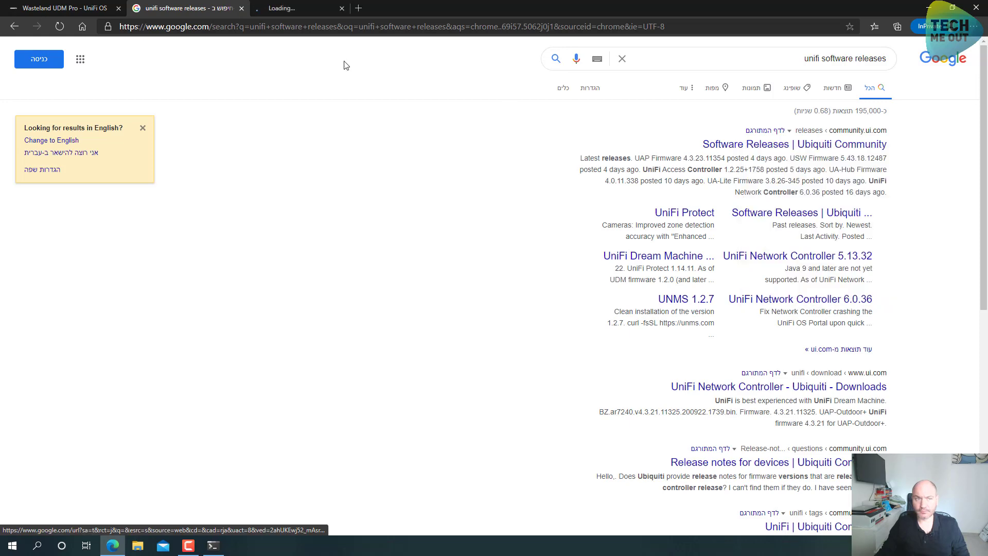
pyautogui.click(305, 9)
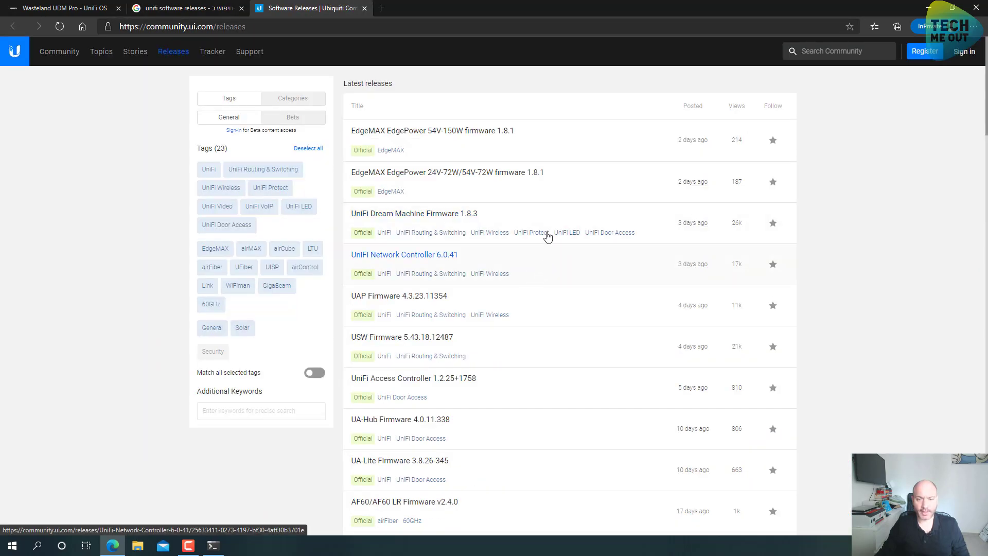
pyautogui.click(520, 221)
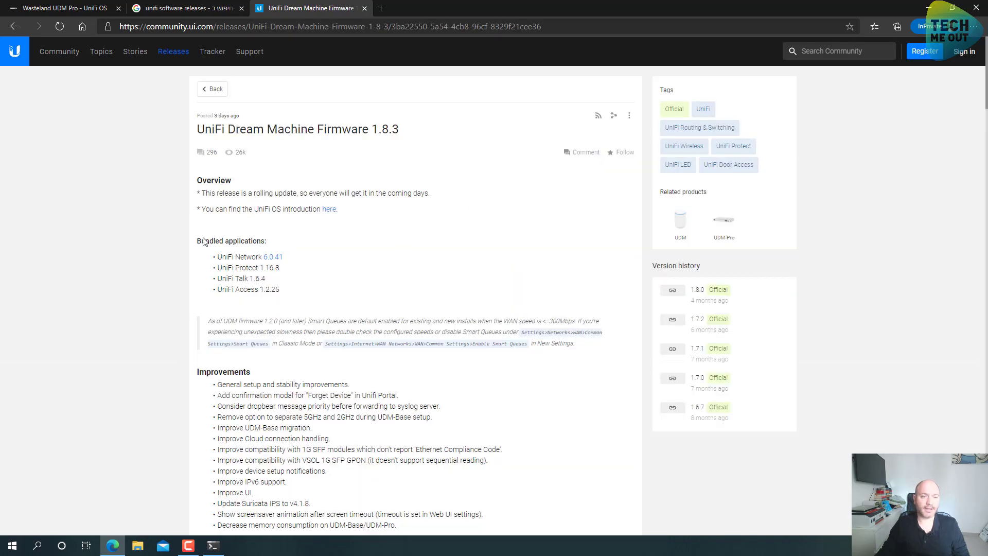
# Check the release notes' Bundled applications list against the console's Network 6.0.41 and Protect 1.16.8
pyautogui.moveTo(198, 241); pyautogui.dragTo(272, 257)
pyautogui.click(258, 258)
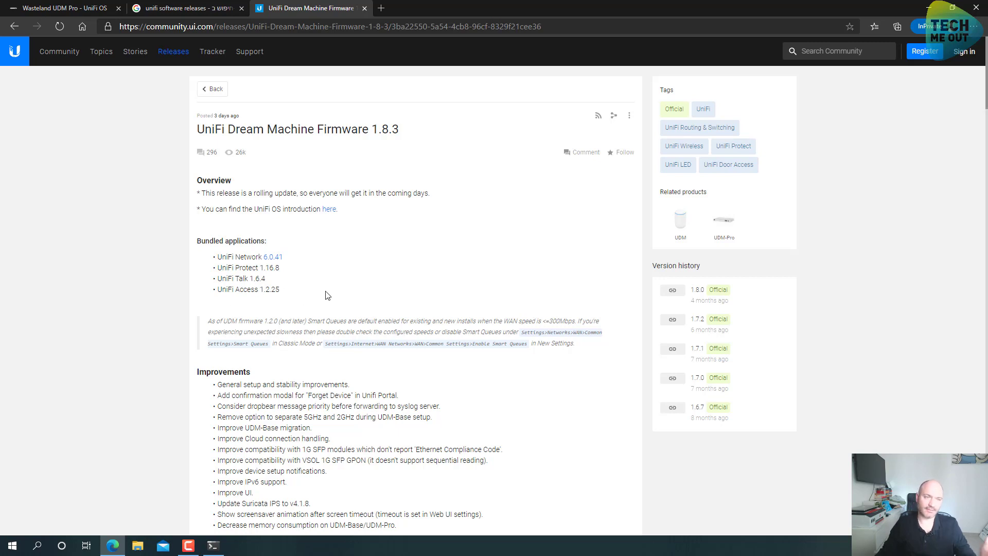
pyautogui.click(65, 4)
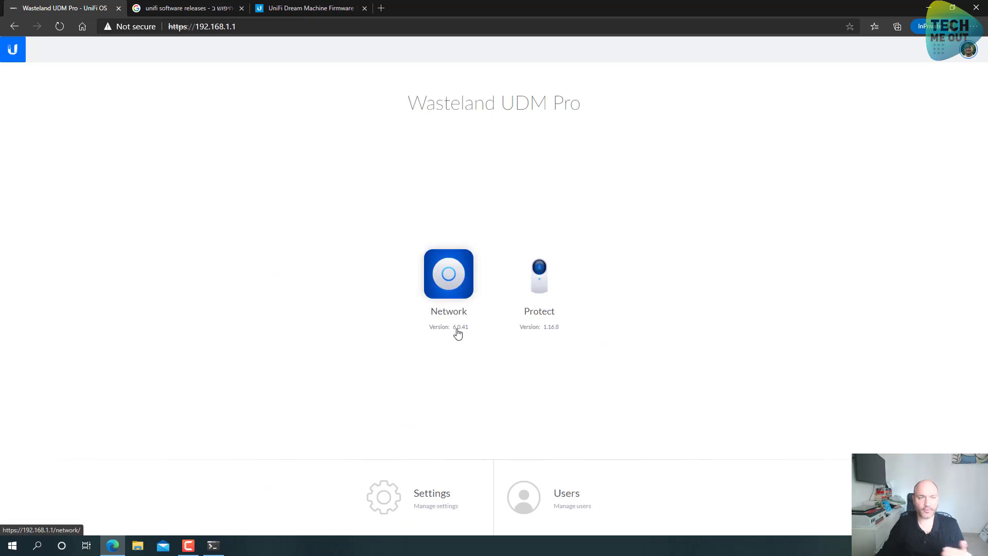
# Return to the firmware 1.8.3 release notes and read through the Improvements list
pyautogui.click(323, 9)
pyautogui.scroll(-2, 292, 261)
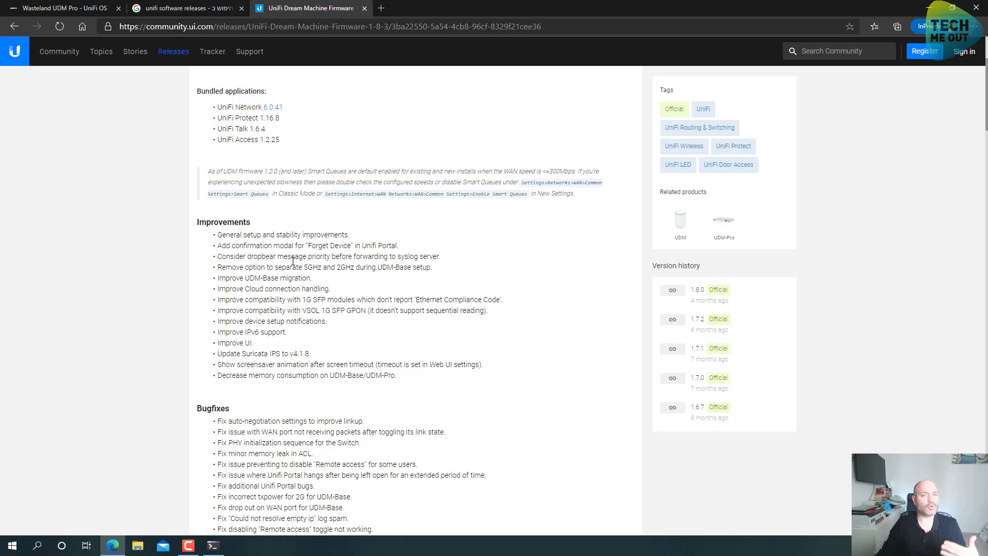
pyautogui.scroll(-3, 274, 248)
pyautogui.moveTo(218, 165); pyautogui.dragTo(284, 328)
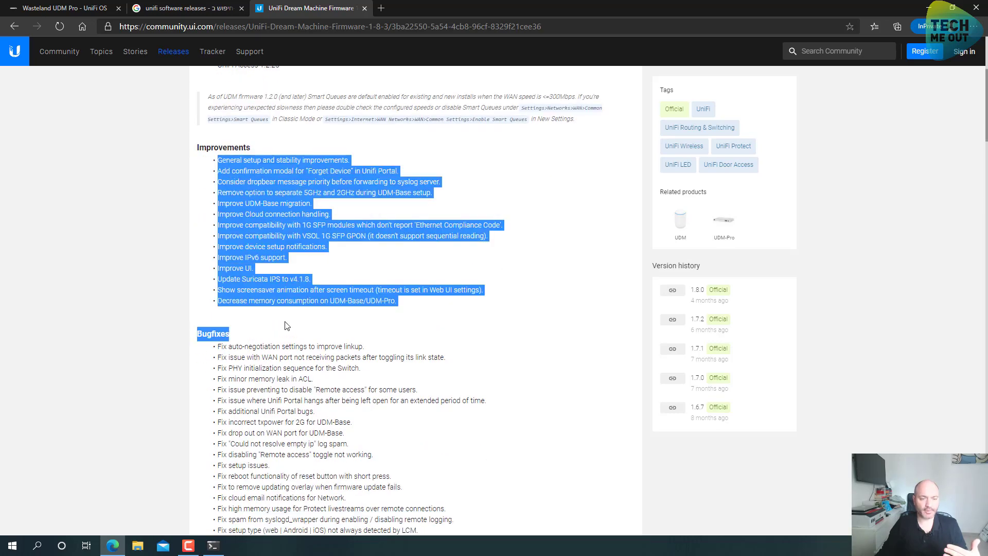
pyautogui.scroll(-6, 220, 200)
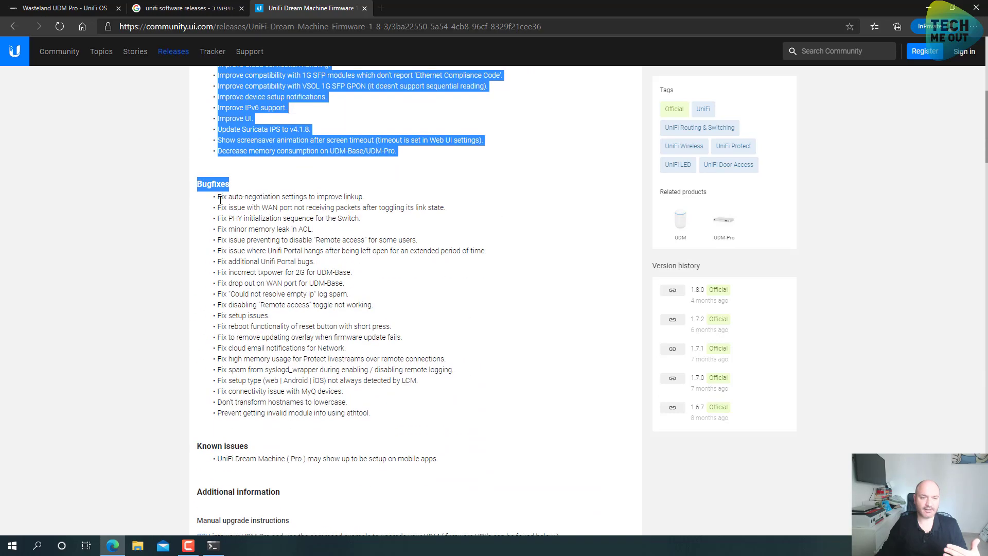
pyautogui.click(267, 294)
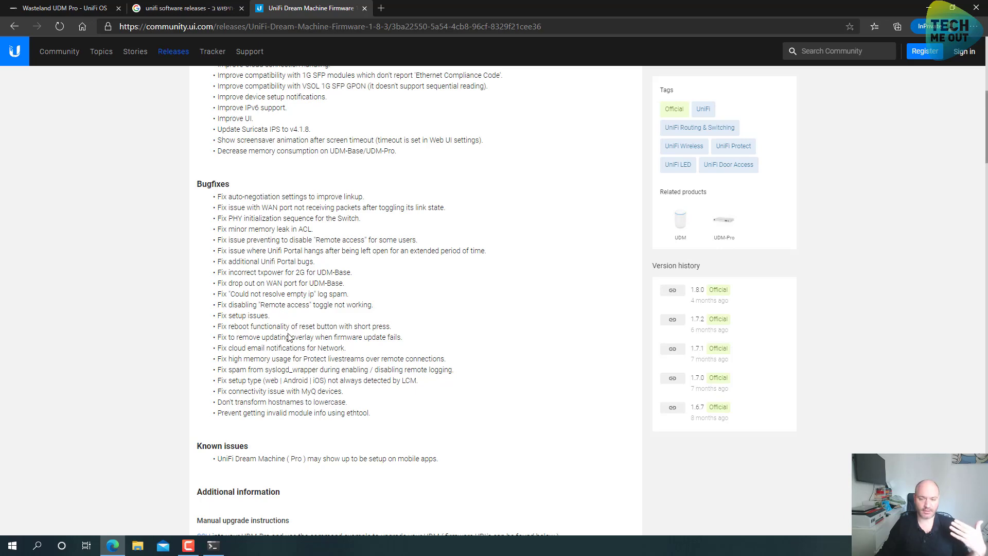
# Highlight the 'Update Suricata IPS to v4.1.8.' line among the Bugfixes
pyautogui.scroll(1, 289, 337)
pyautogui.scroll(5, 289, 338)
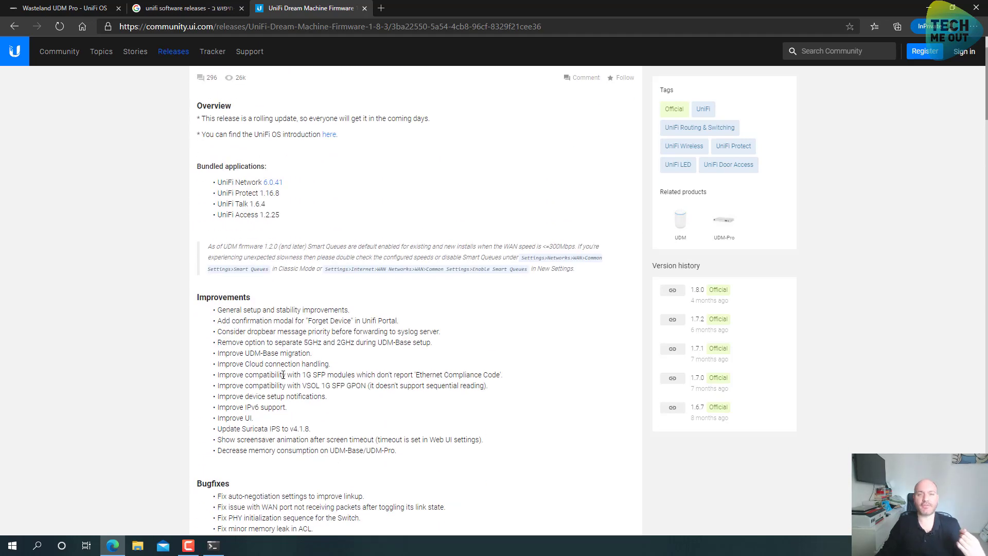
pyautogui.scroll(-1, 280, 377)
pyautogui.moveTo(312, 355); pyautogui.dragTo(224, 349)
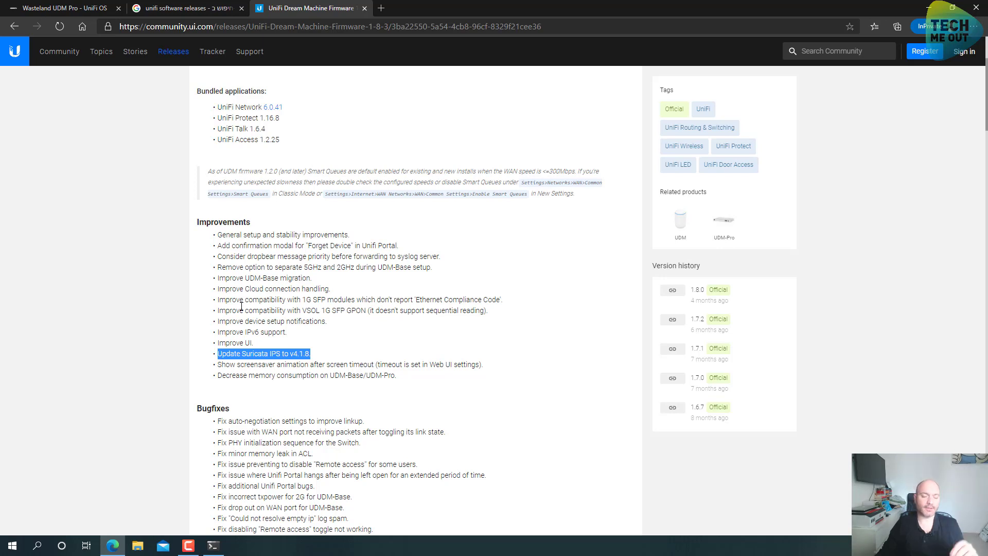
pyautogui.click(241, 309)
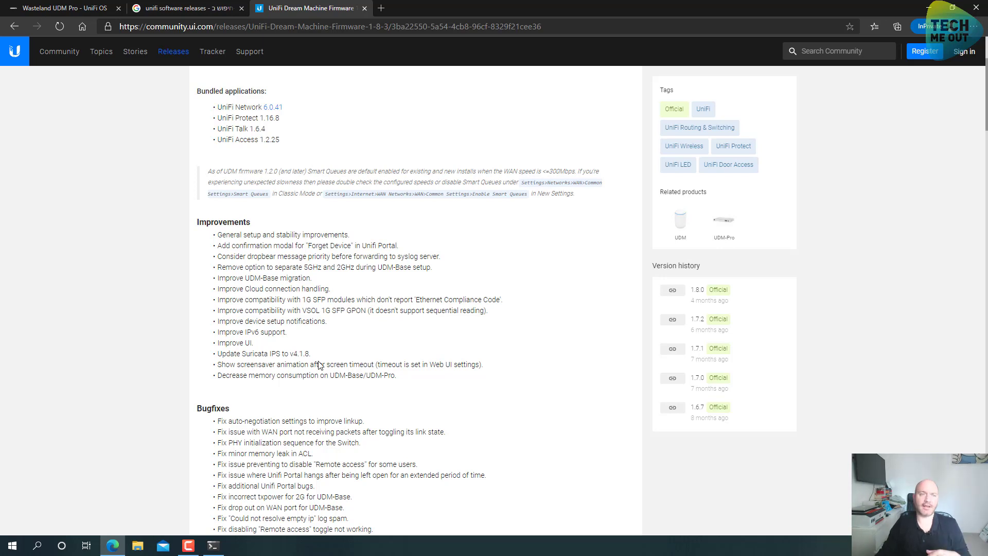
# Verify firmware 1.8.3 in the UniFi OS general settings, then open the Network app dashboard
pyautogui.click(75, 9)
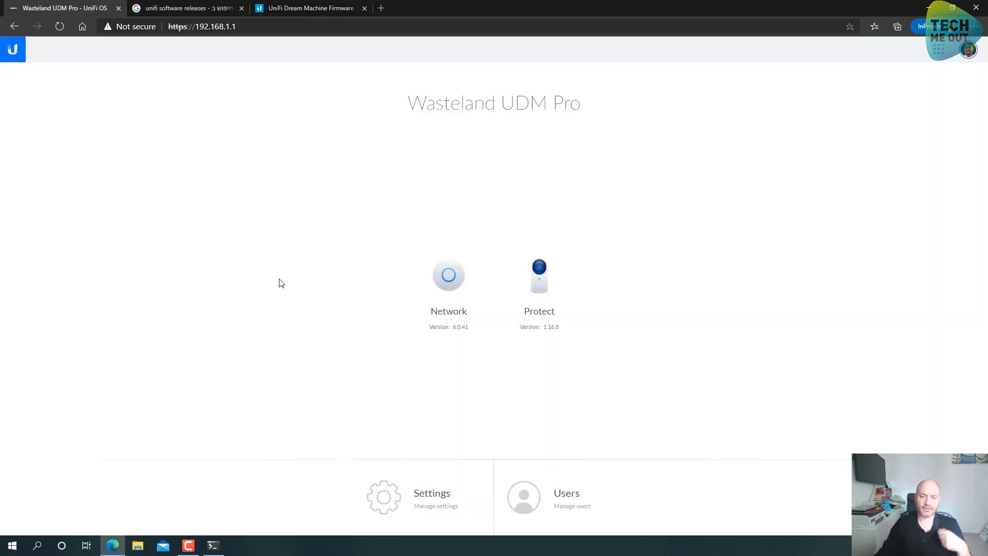
pyautogui.click(380, 508)
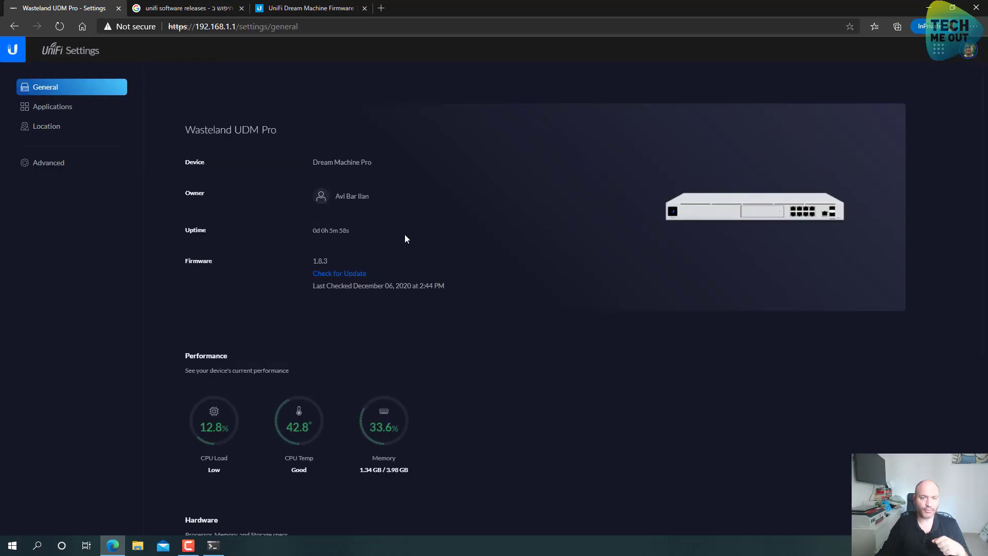
pyautogui.moveTo(323, 261); pyautogui.dragTo(317, 261)
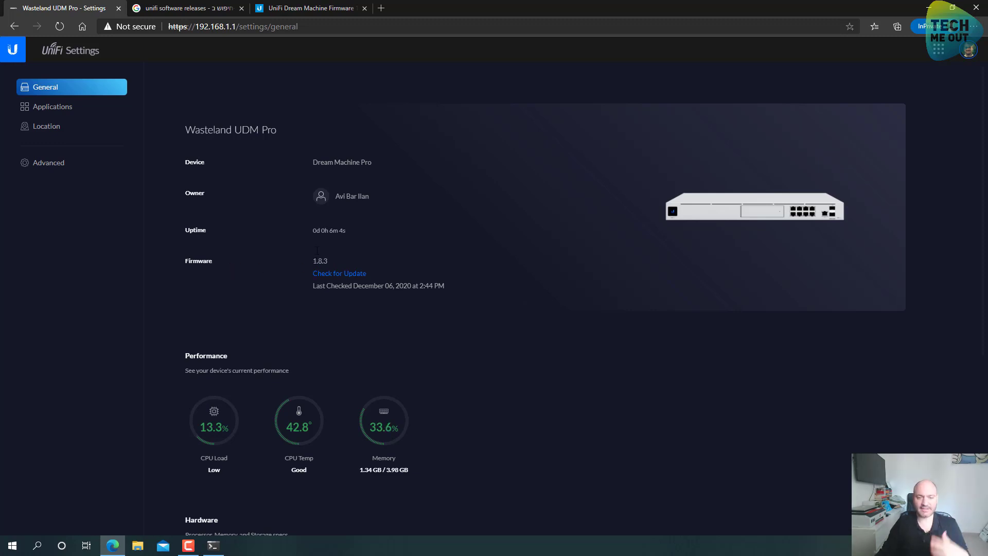
pyautogui.click(9, 56)
pyautogui.click(448, 276)
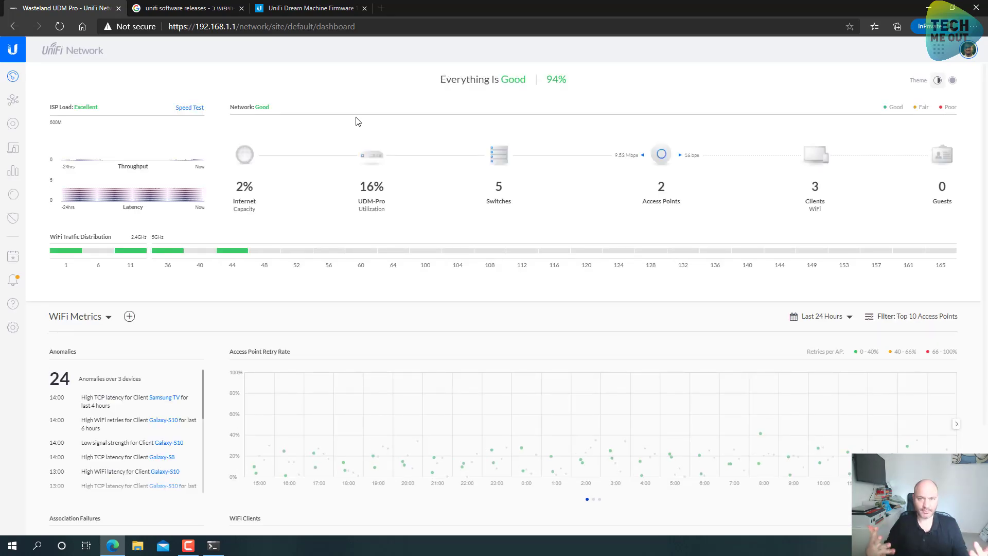
pyautogui.moveTo(439, 81); pyautogui.dragTo(497, 75)
pyautogui.click(497, 75)
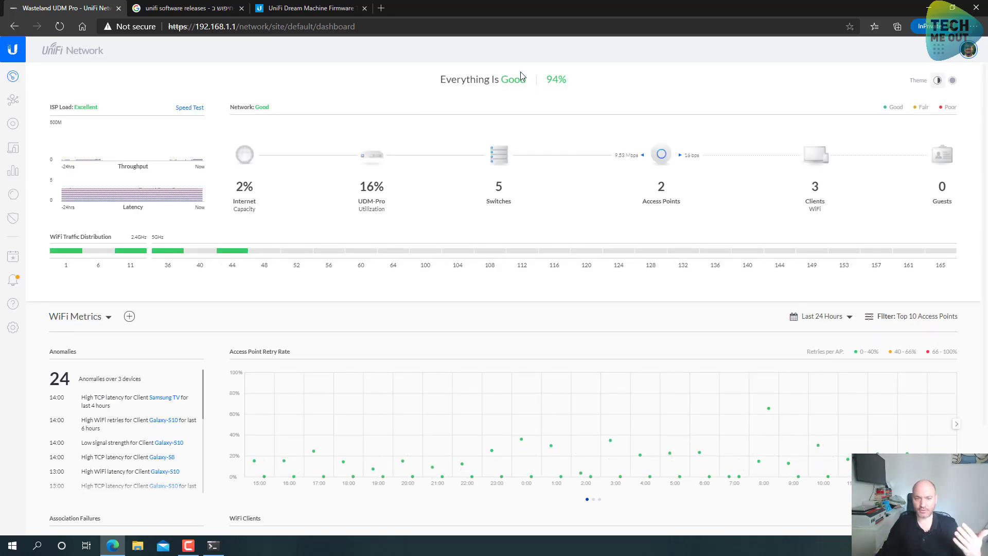
pyautogui.click(16, 125)
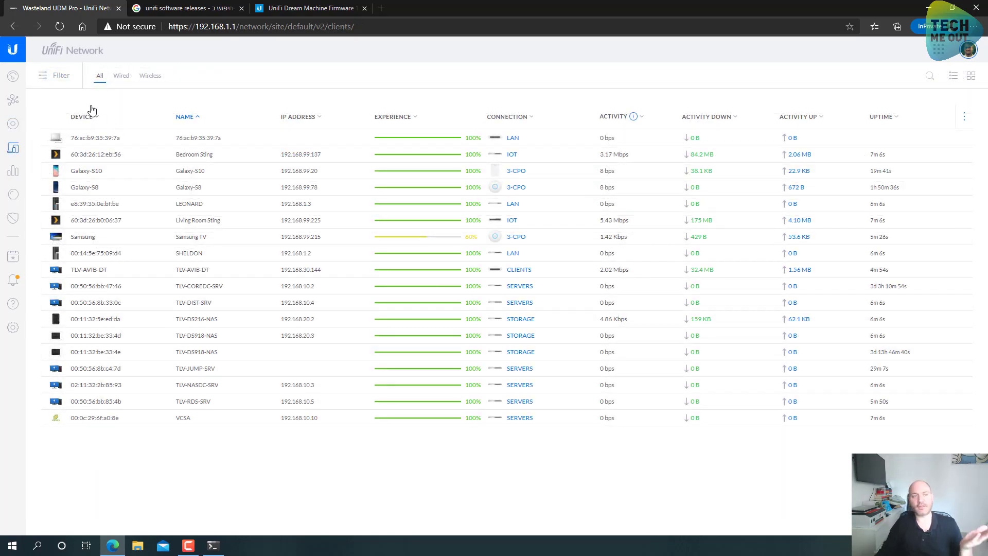
pyautogui.click(14, 77)
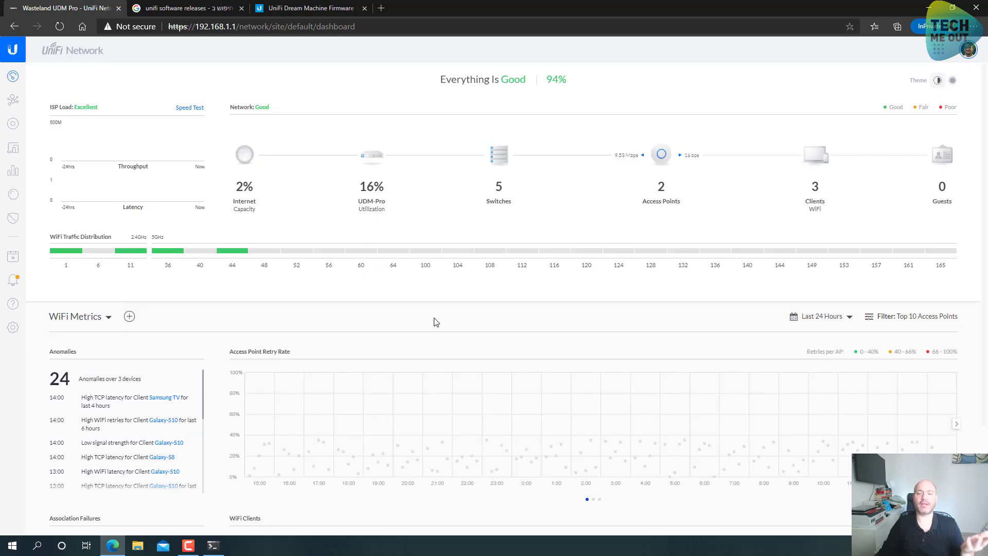